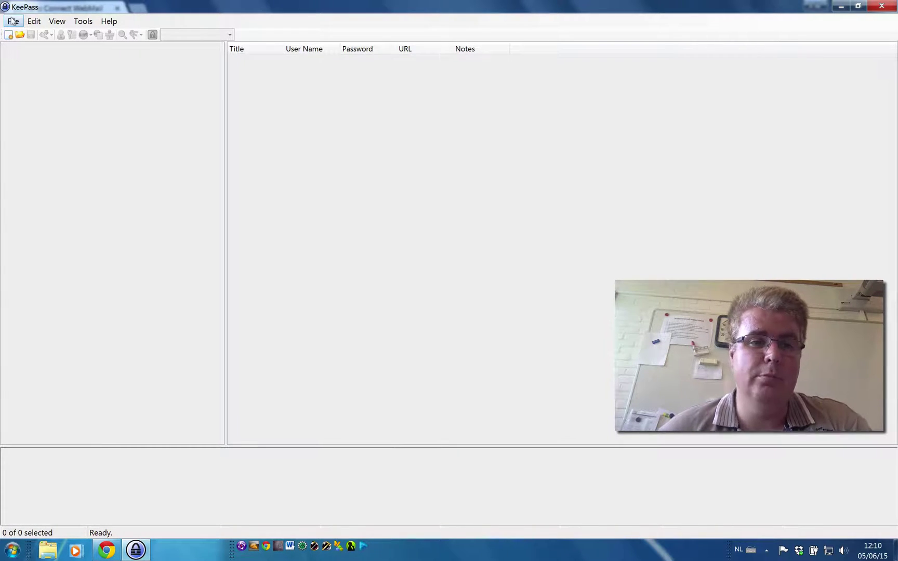
Create a new password database file named TestDatabase.kdbx on the desktop (Bureaublad)
click(13, 20)
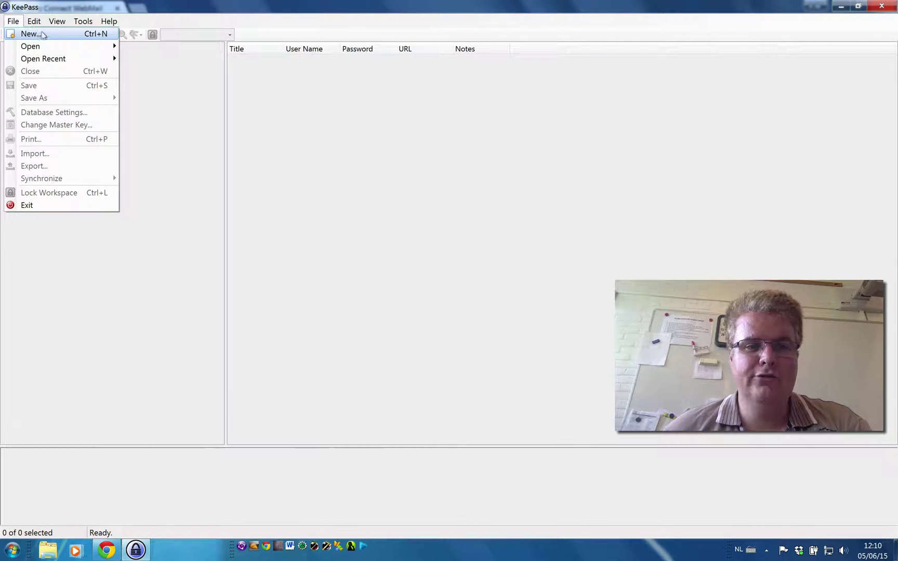
click(42, 34)
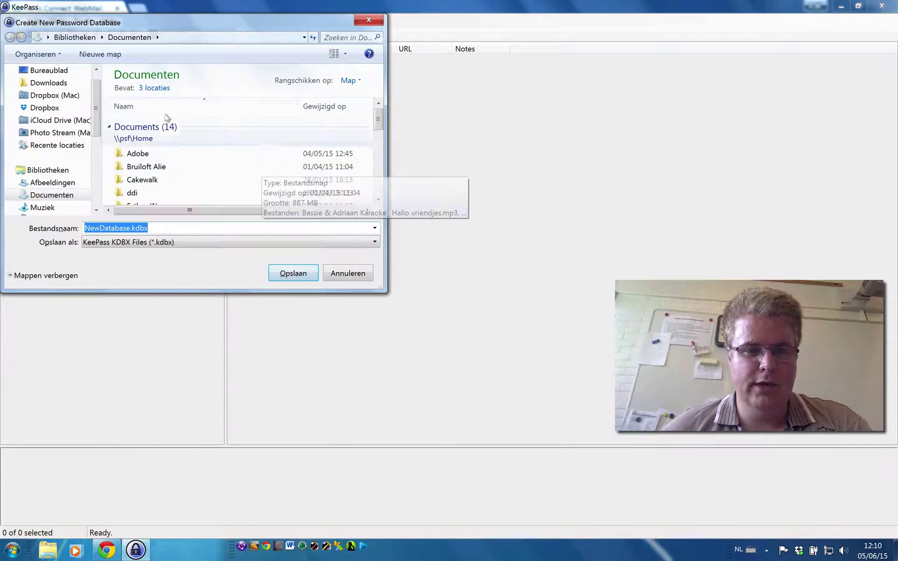
click(67, 69)
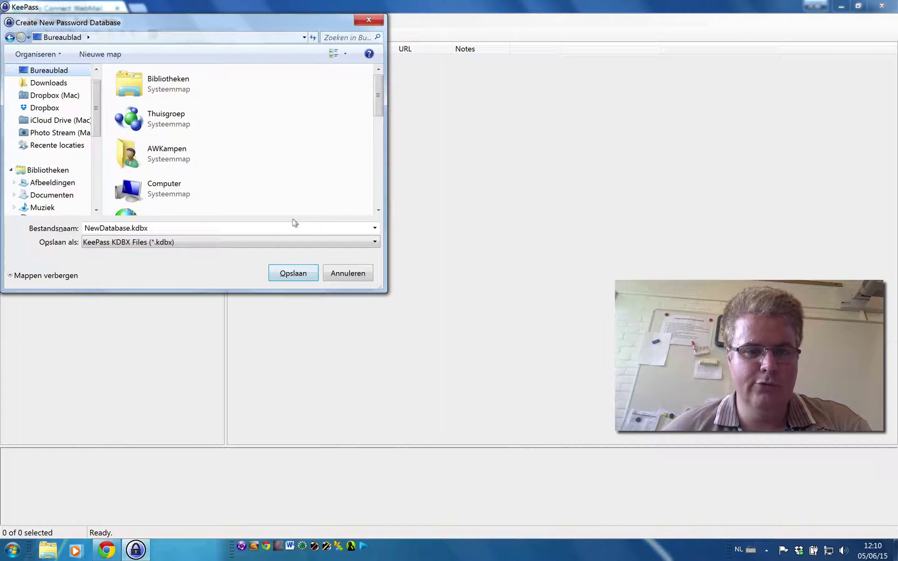
click(111, 228)
click(124, 228)
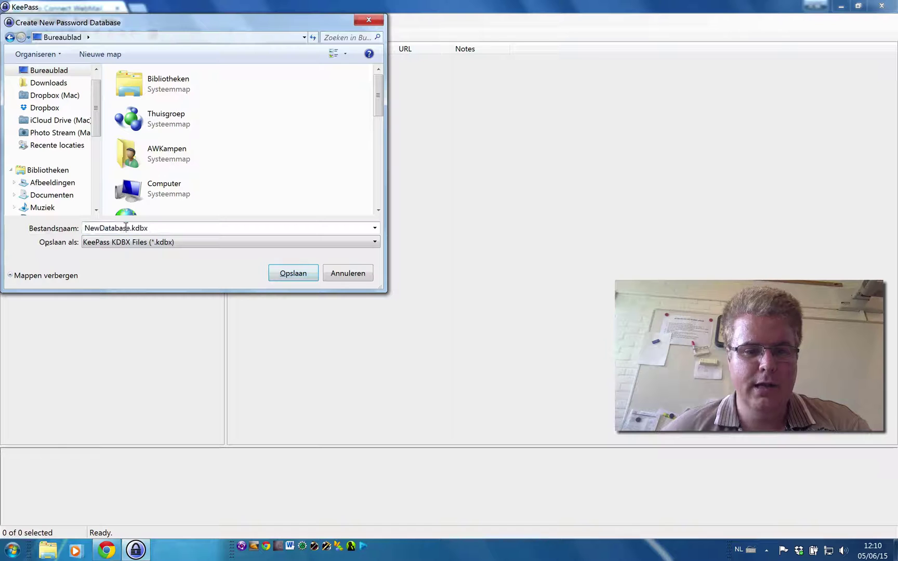
drag(130, 228, 1, 229)
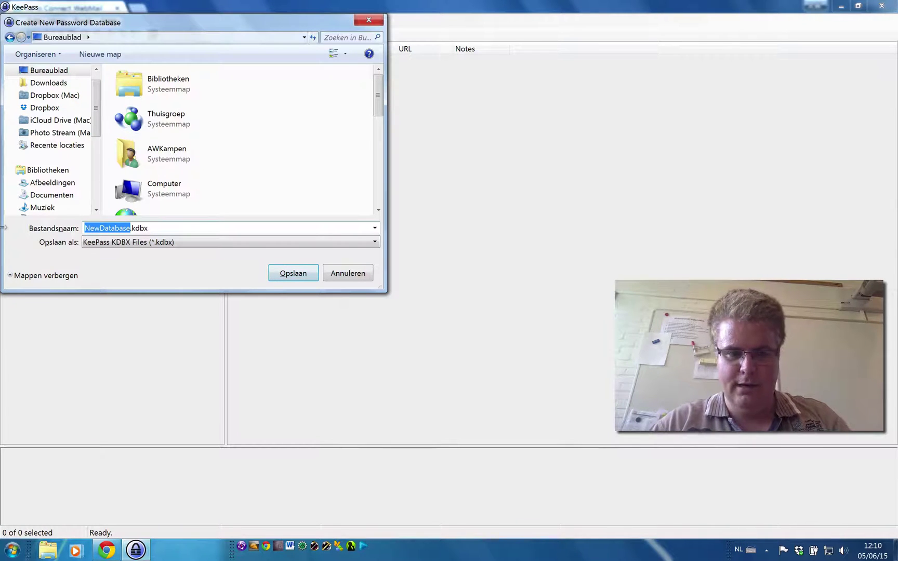
text(TestData)
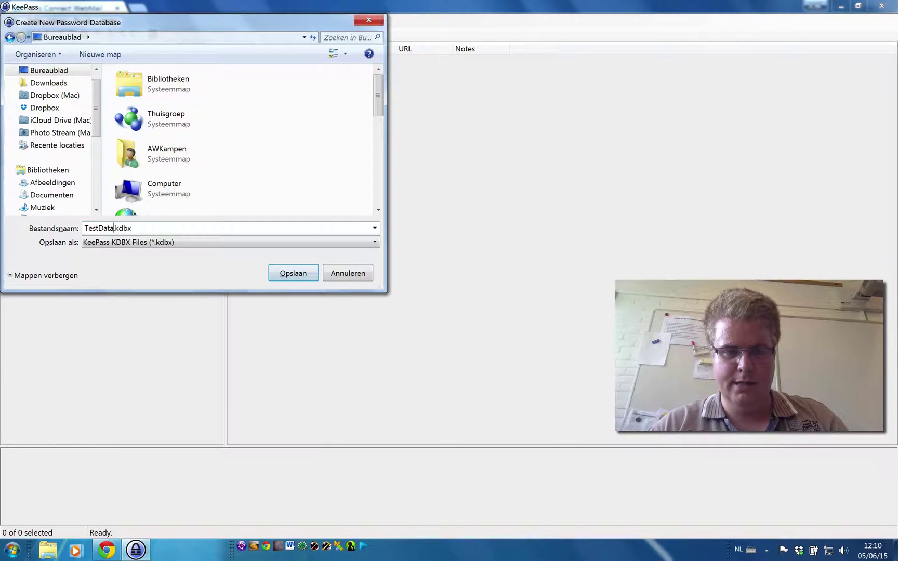
text(base)
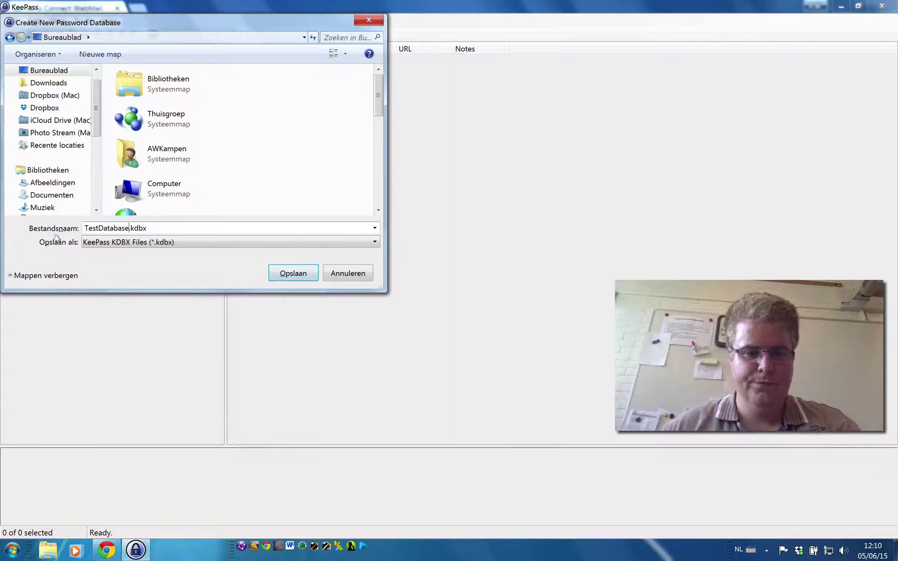
click(294, 273)
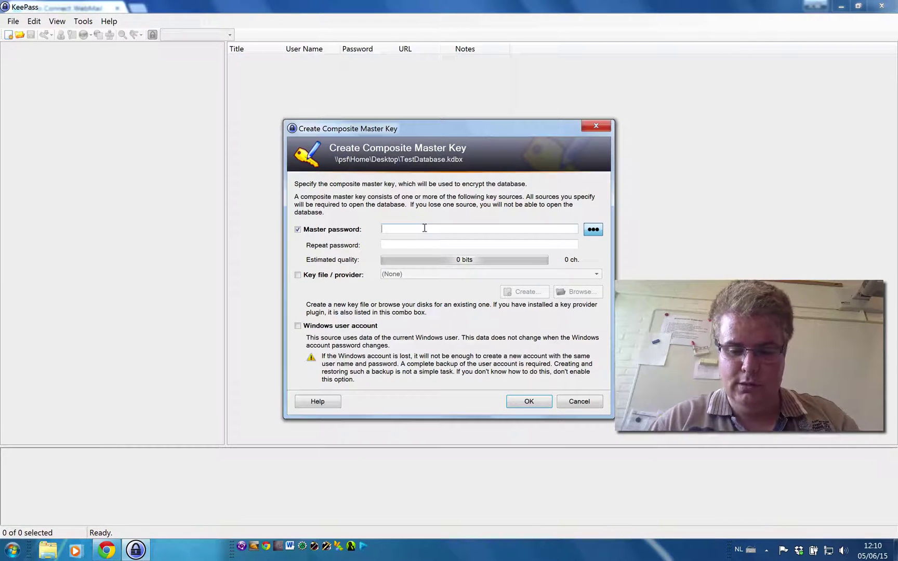
Enter and repeat the master password for the new database, and accept the default database settings
text(•••••)
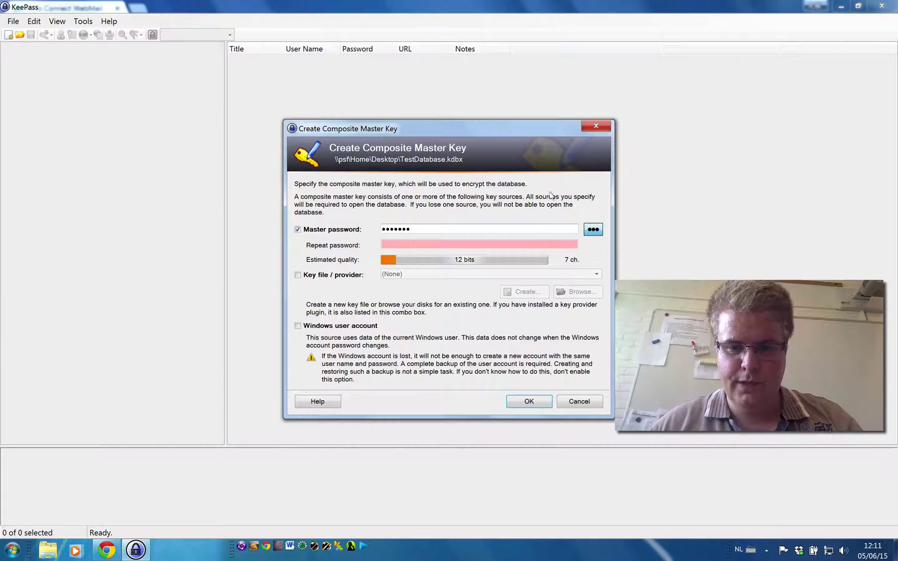
click(523, 241)
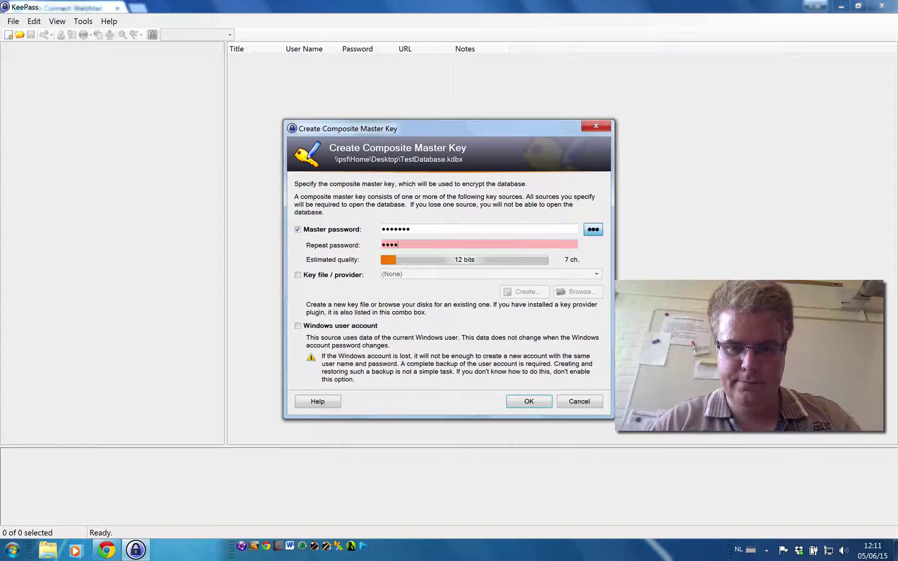
text(••••••)
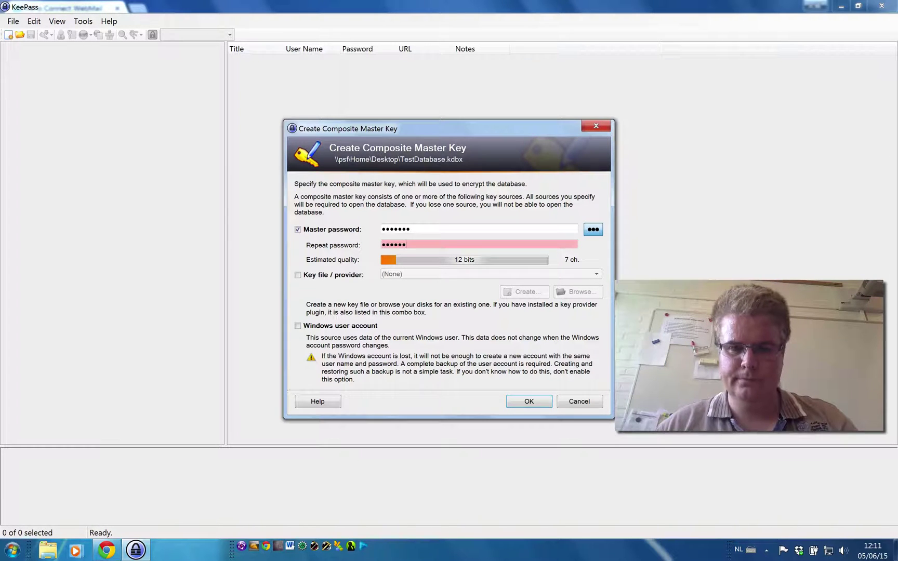
text(•)
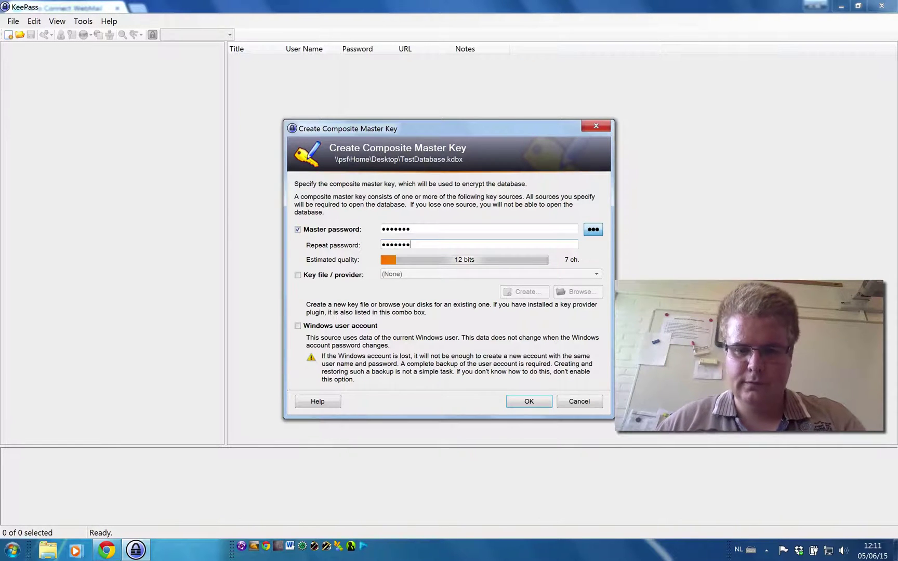
click(525, 401)
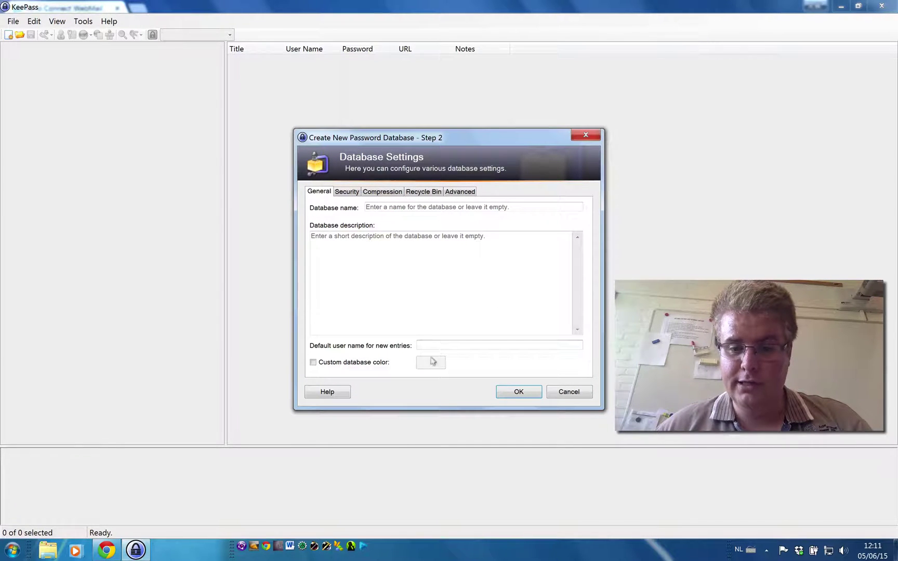
click(520, 392)
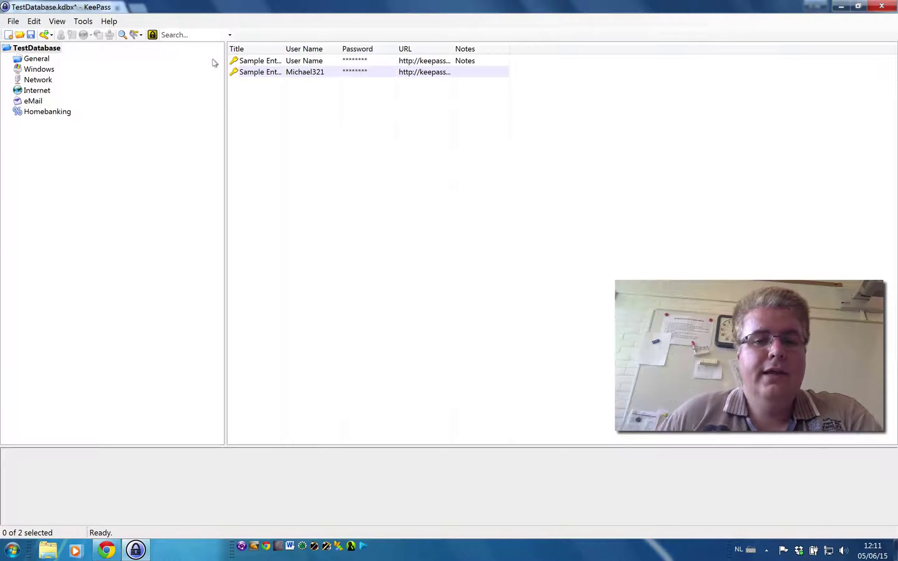
Widen the Title, User Name, Password, URL and Notes columns of the entry list so the sample entries are fully readable
click(258, 60)
click(258, 72)
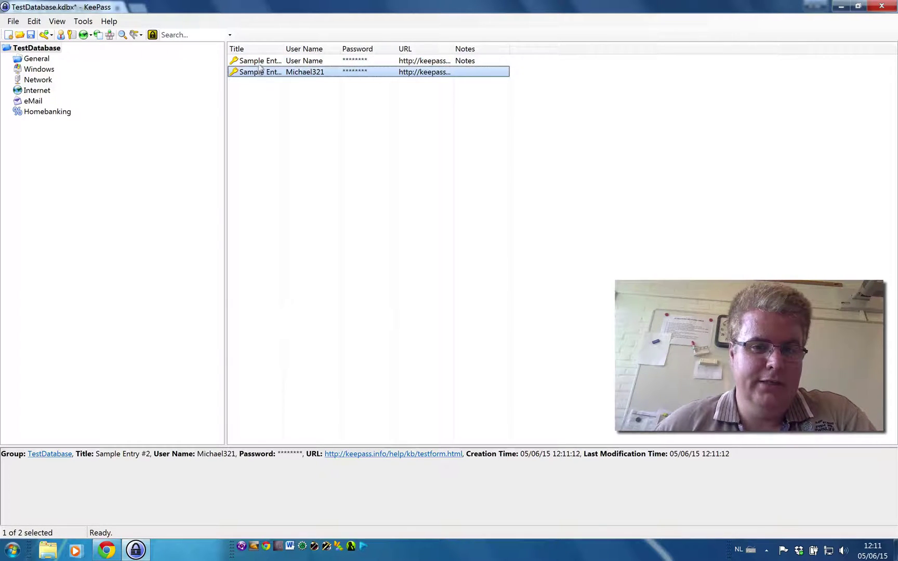
drag(283, 47, 340, 46)
click(266, 61)
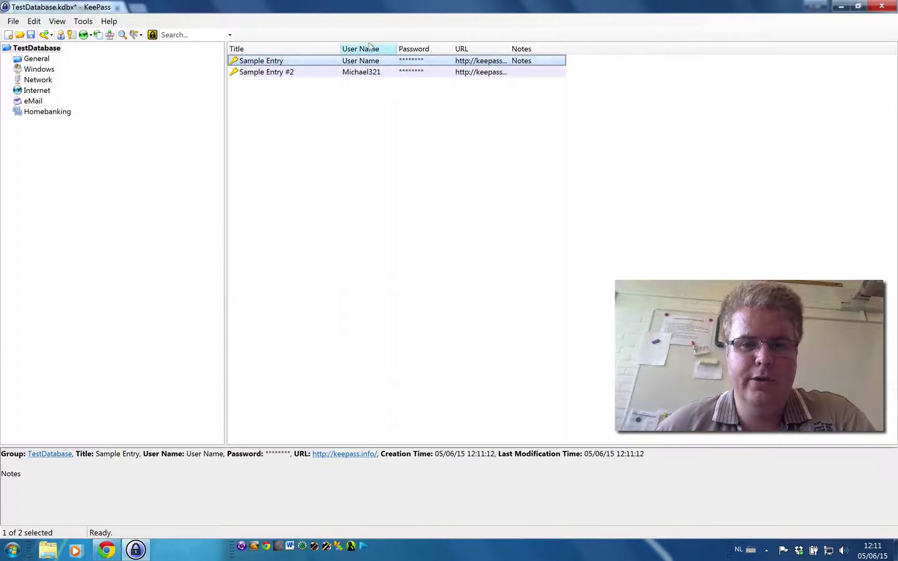
drag(397, 48, 410, 48)
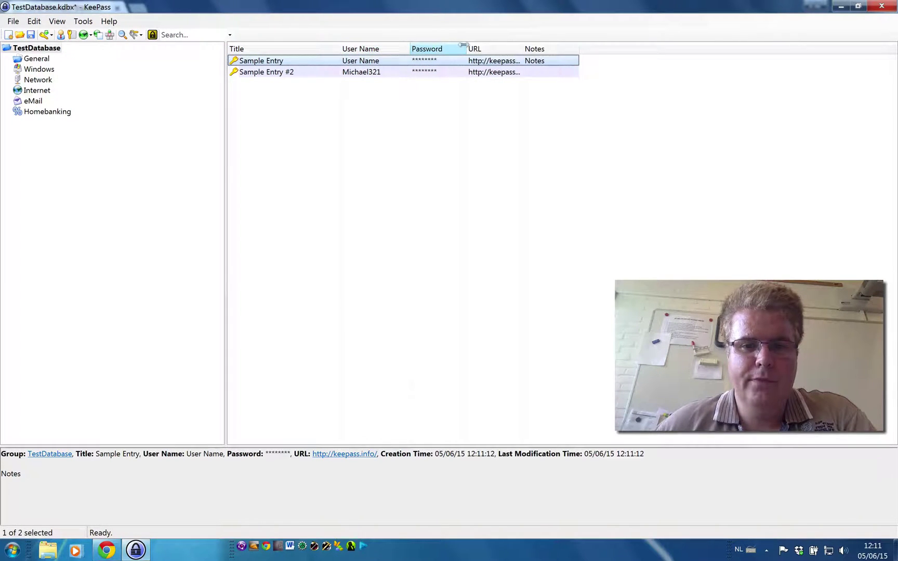
drag(466, 48, 487, 48)
drag(542, 45, 660, 48)
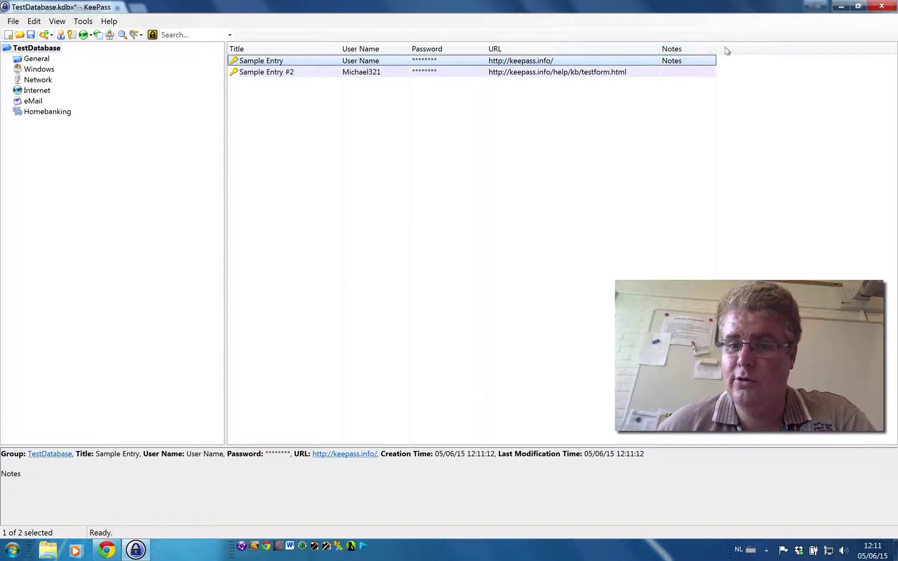
drag(716, 48, 771, 44)
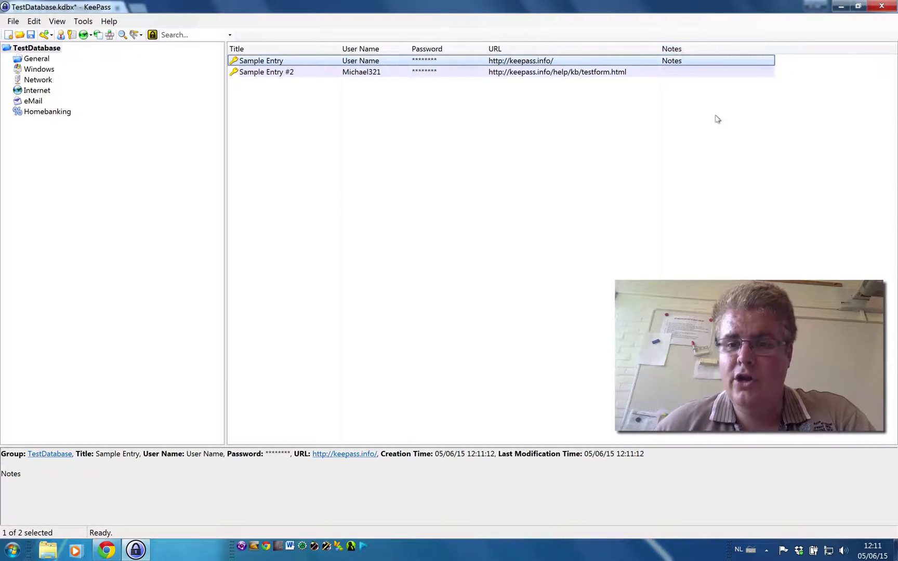
click(626, 112)
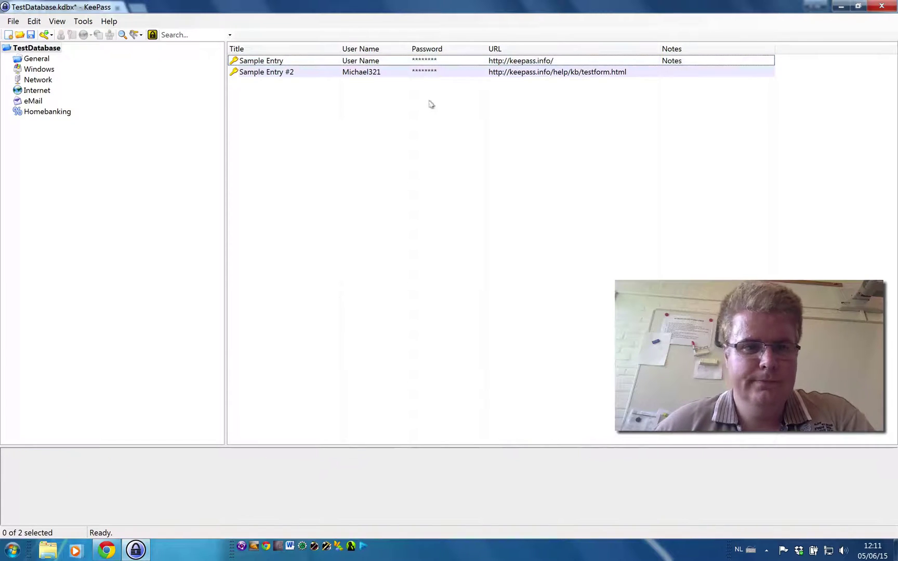
click(30, 58)
click(39, 48)
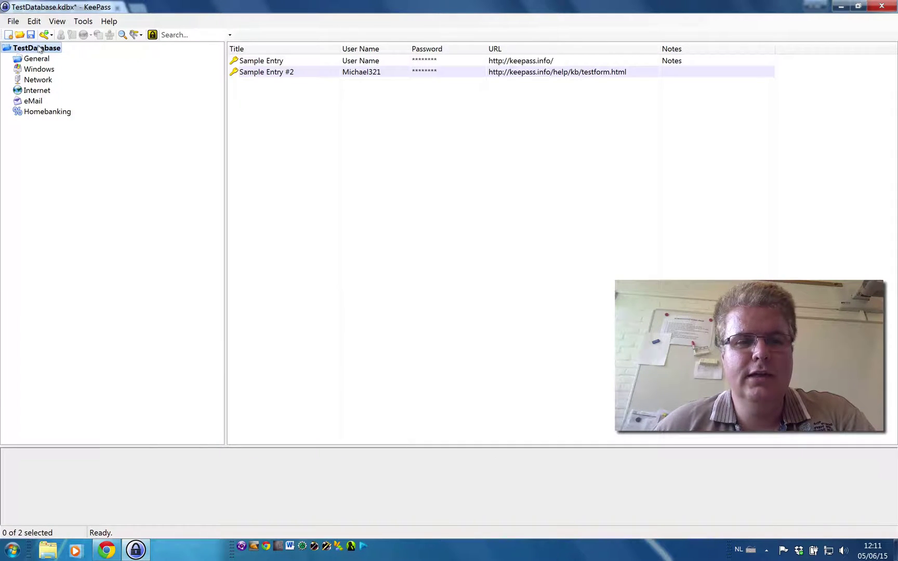
click(34, 58)
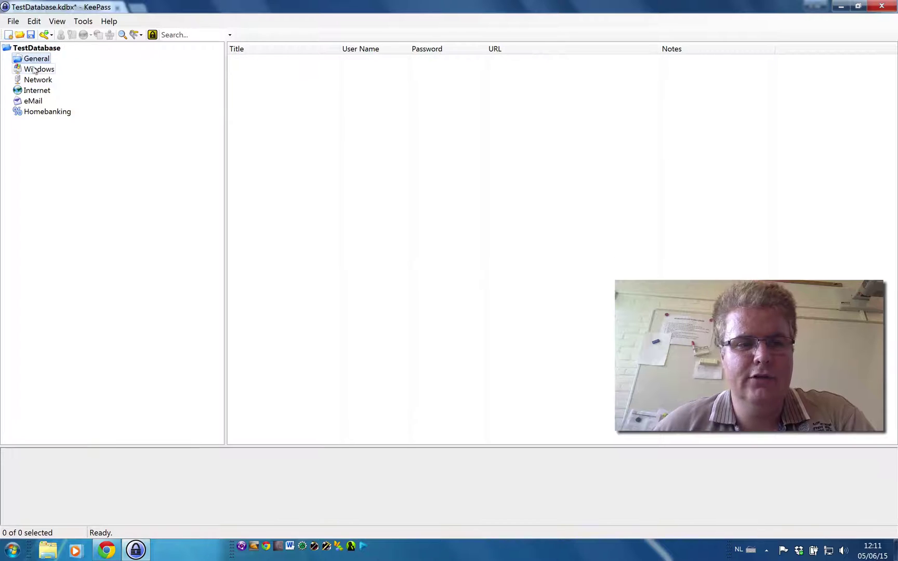
Add a new group named Testertje under the TestDatabase root group
click(35, 48)
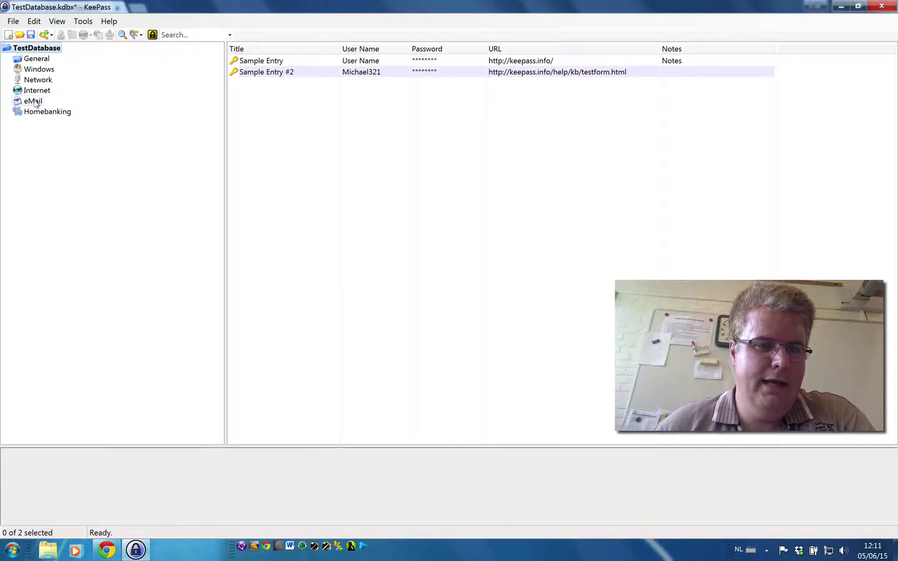
right_click(44, 48)
click(87, 55)
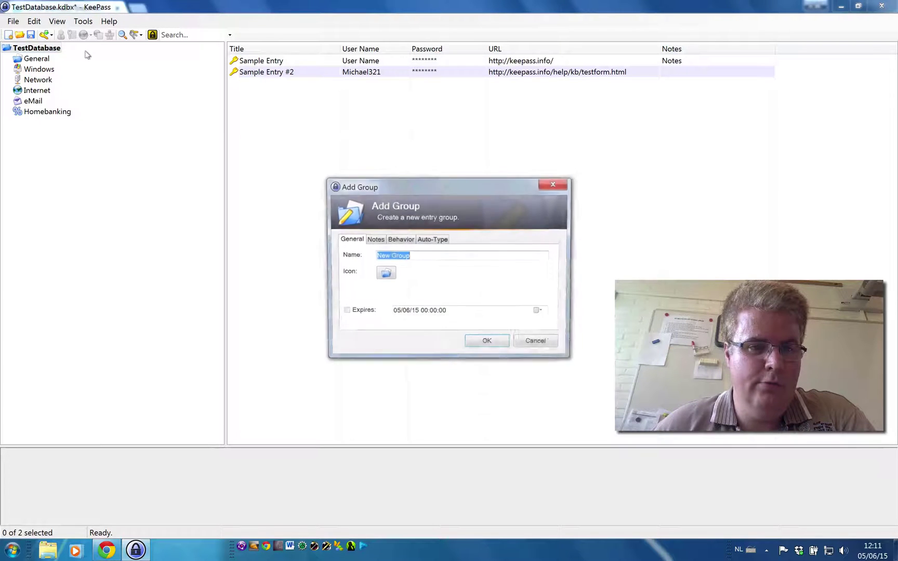
text(Testertje)
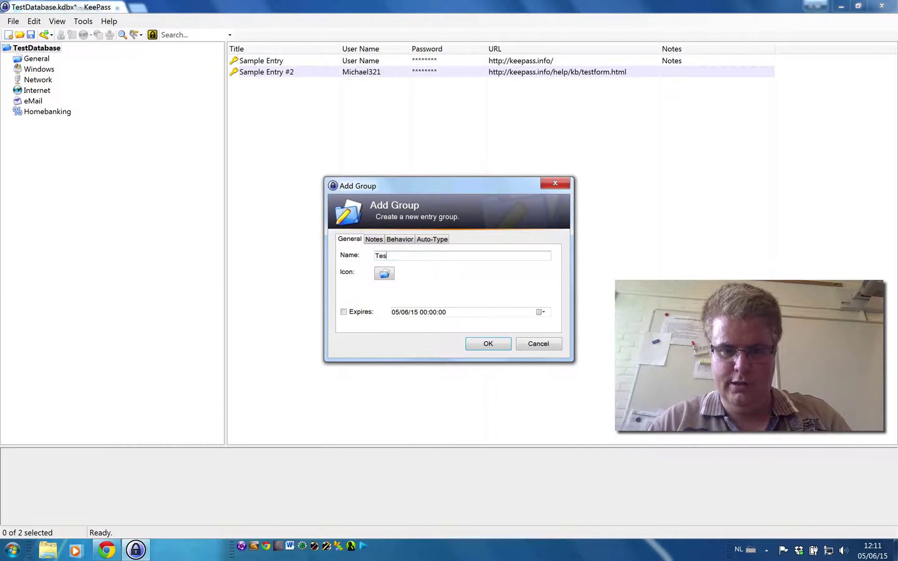
click(487, 344)
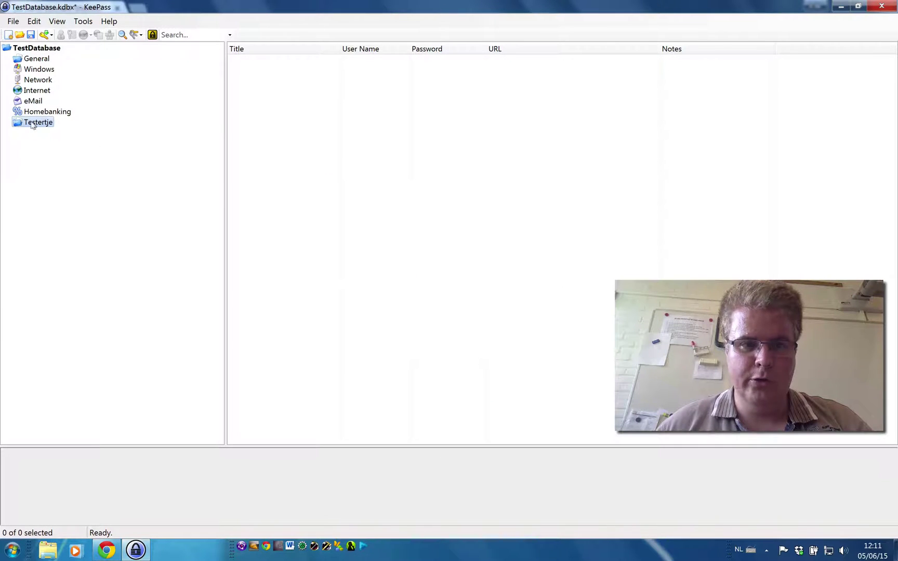
right_click(322, 87)
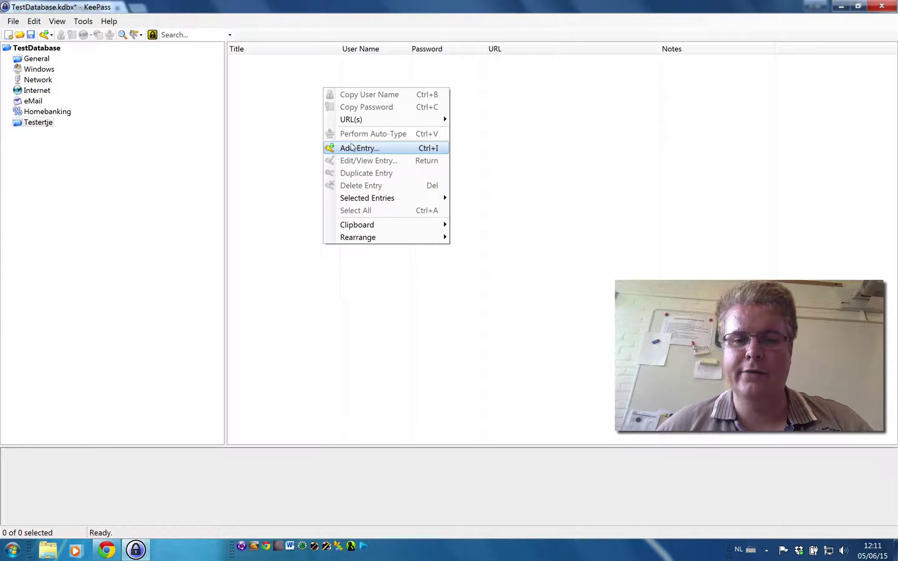
click(261, 126)
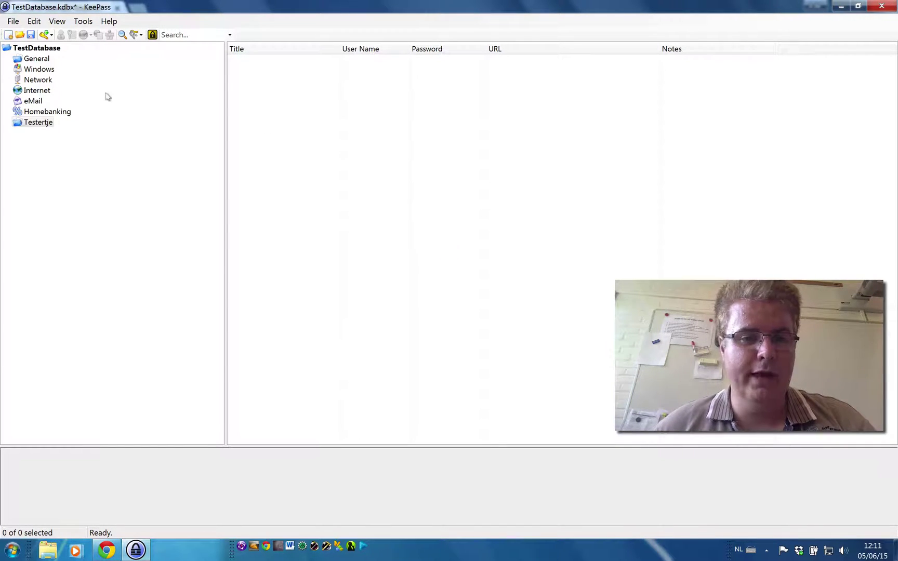
right_click(33, 58)
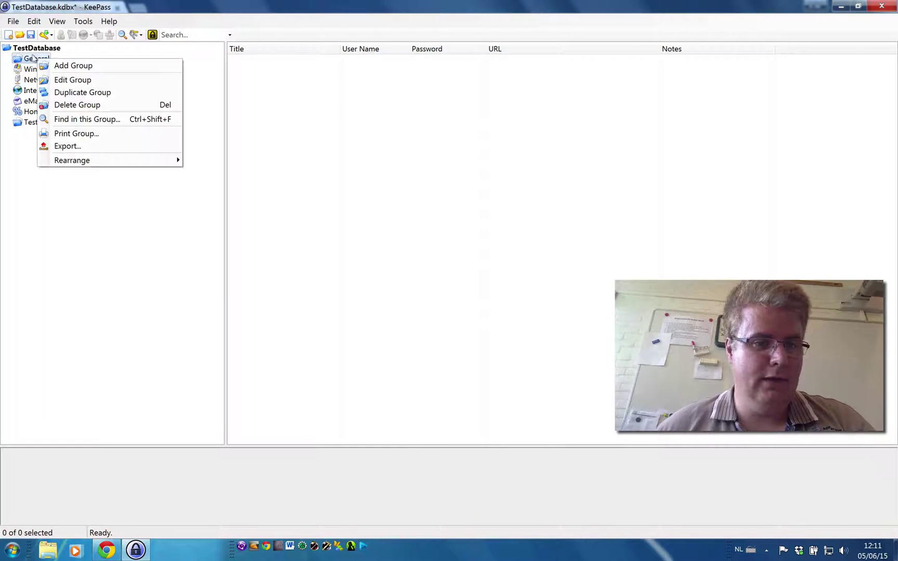
click(30, 61)
click(34, 58)
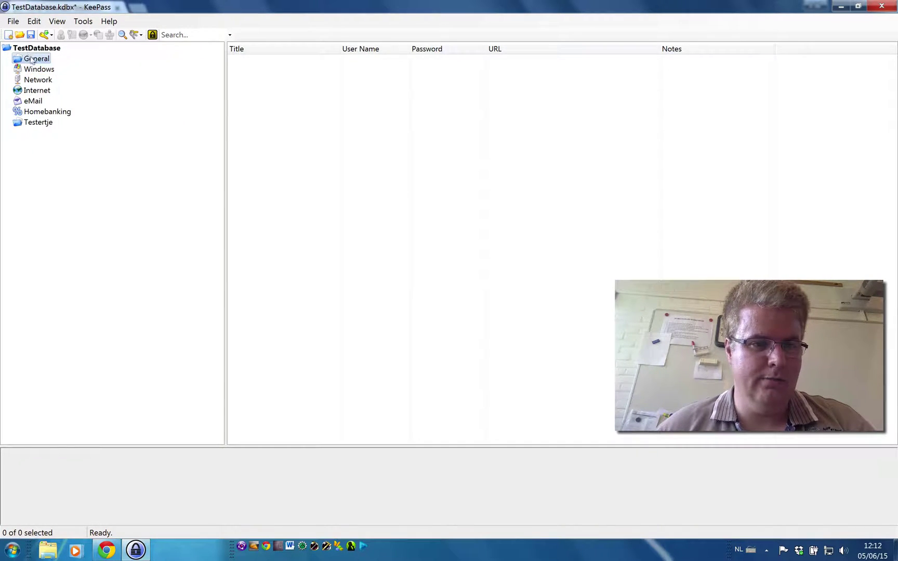
Rename the TestDatabase root group to Hoofdgroep
right_click(34, 49)
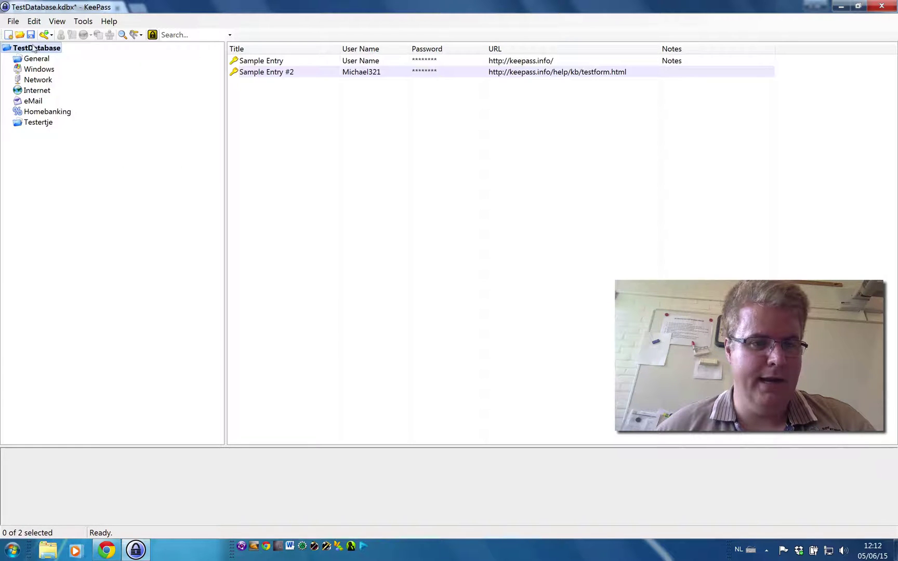
click(77, 69)
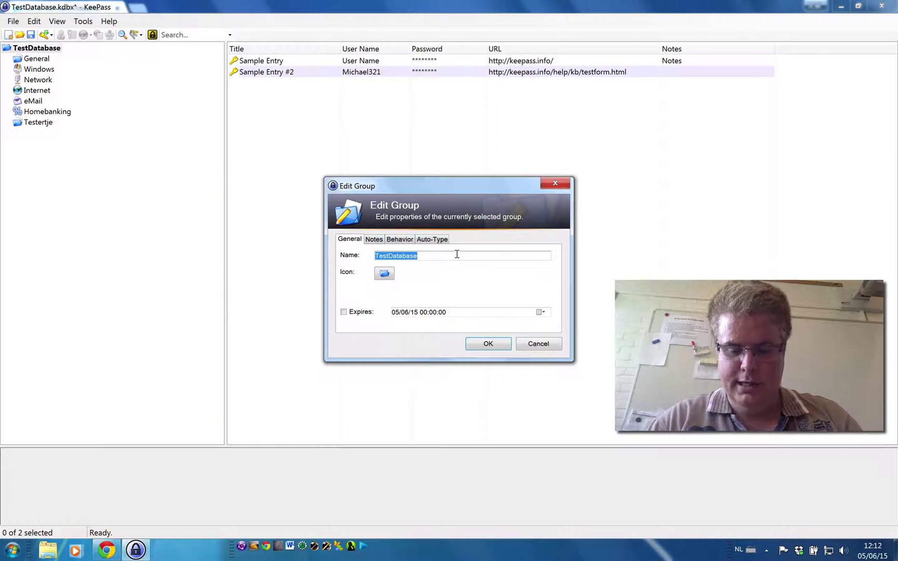
text(Hoofdgroep)
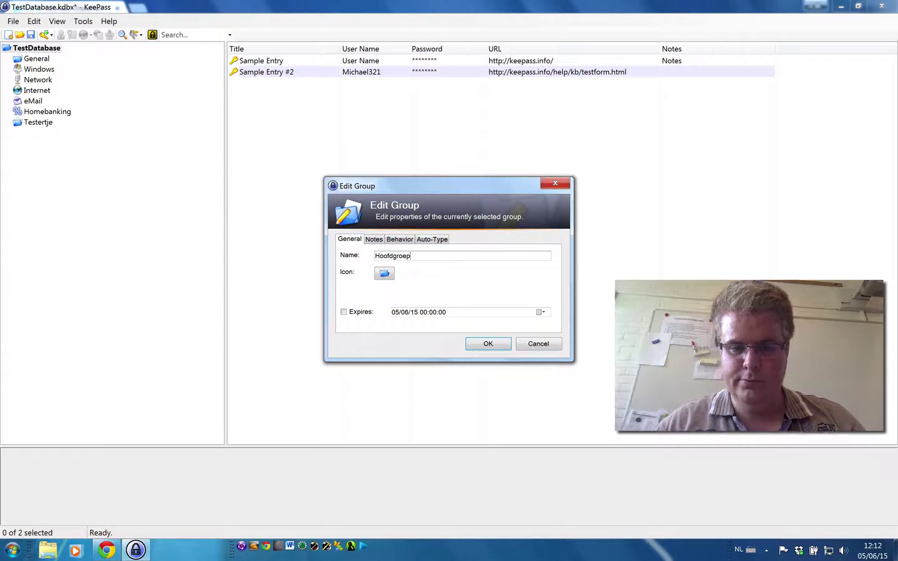
click(489, 344)
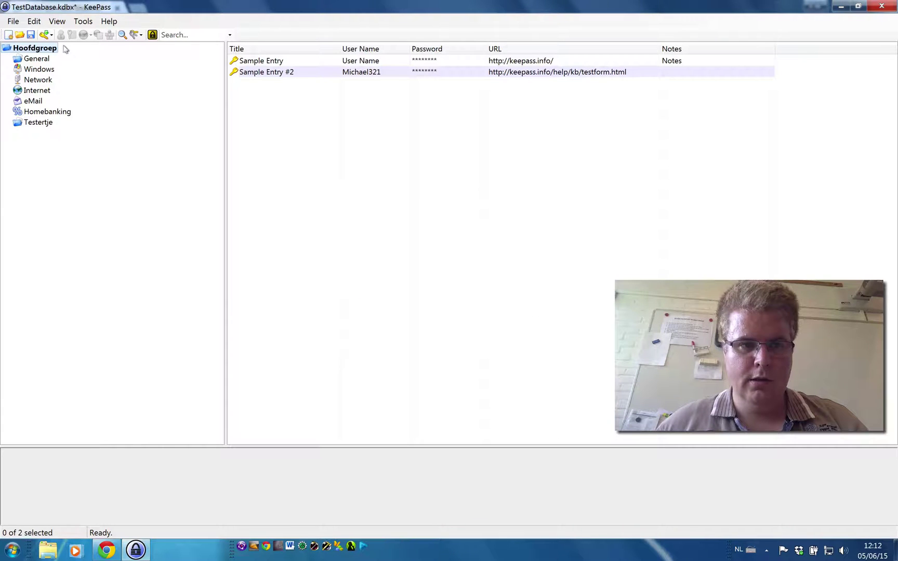
Rename the General group under Hoofdgroep to Thuis
click(35, 58)
right_click(34, 58)
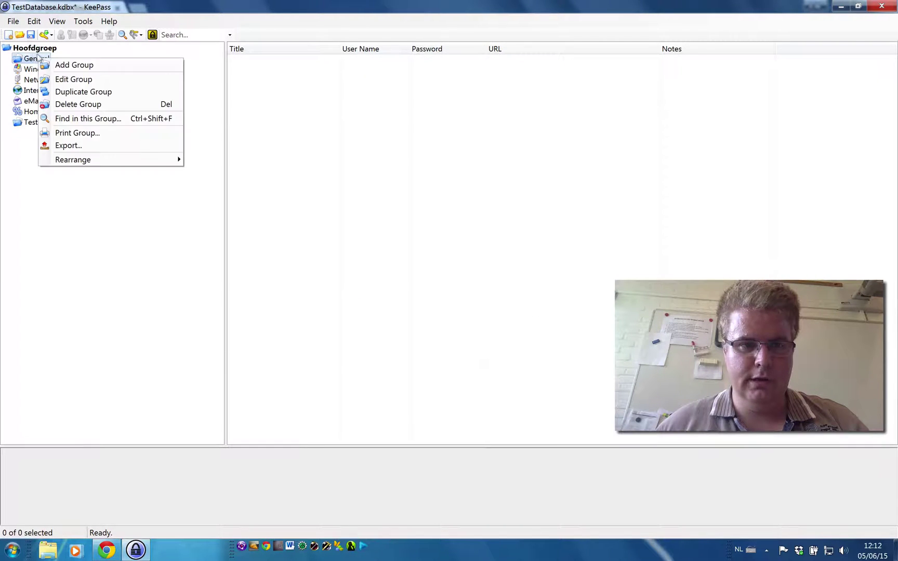
click(86, 76)
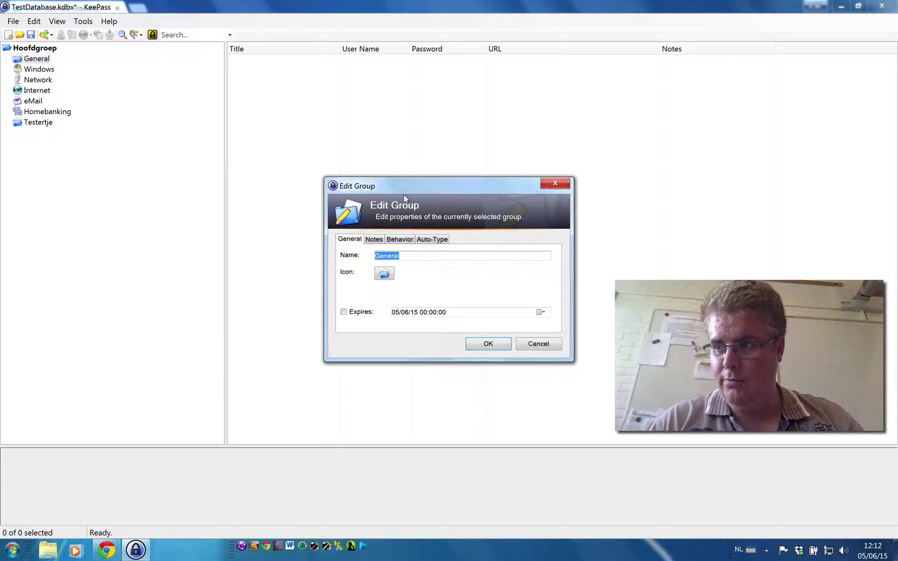
text(Thuis)
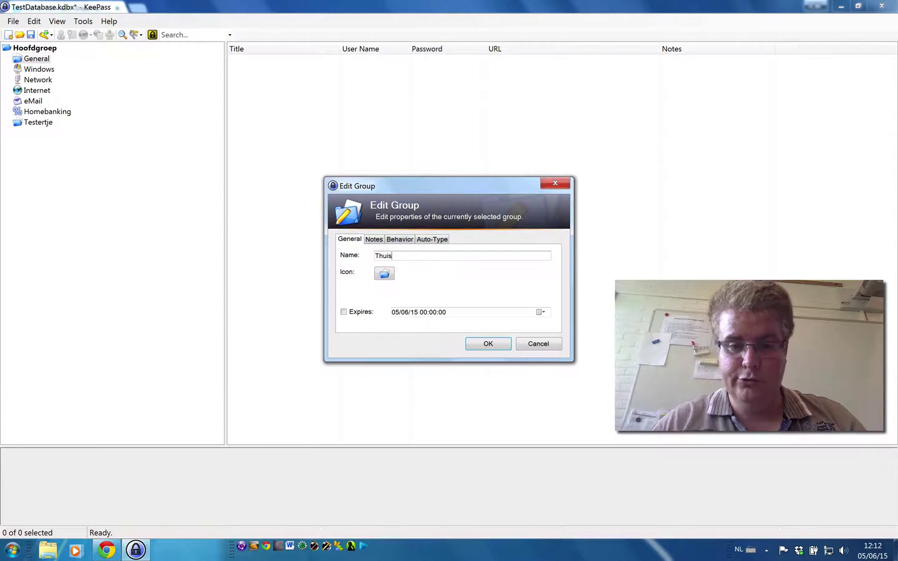
click(493, 345)
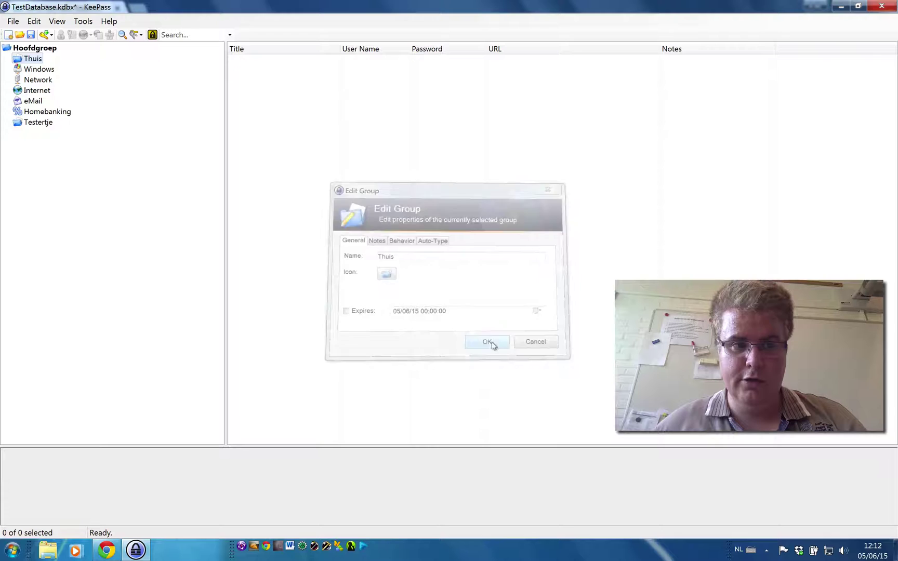
Rename the Testertje group to Werk
right_click(32, 121)
click(76, 143)
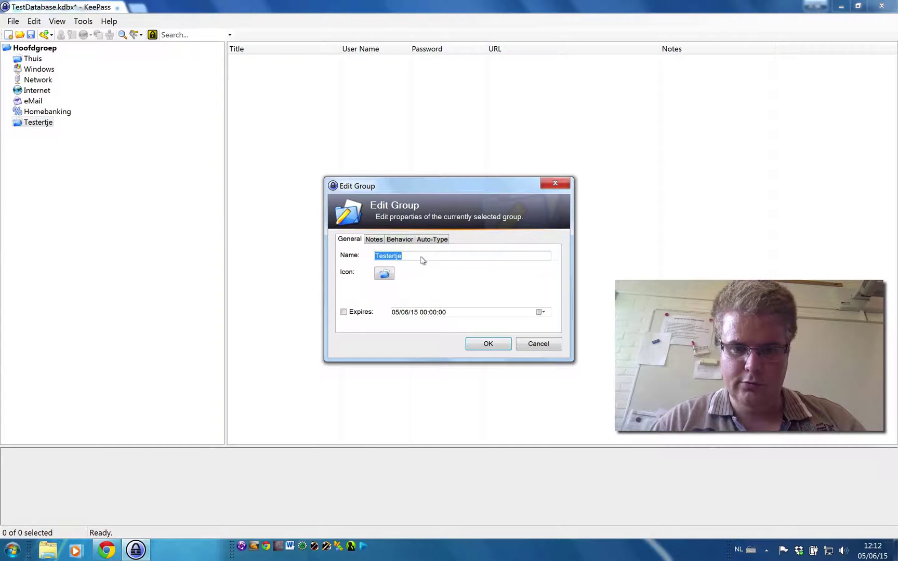
text(Werk)
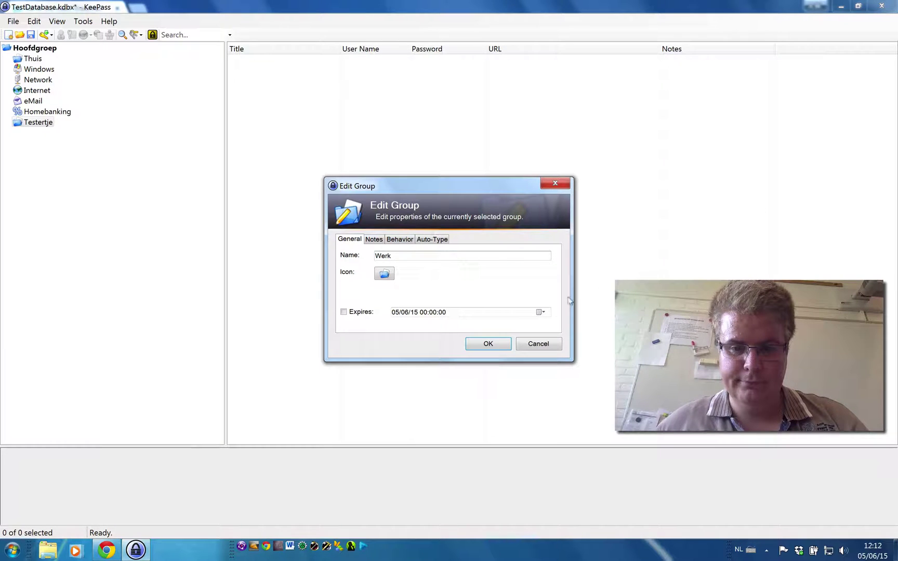
click(474, 345)
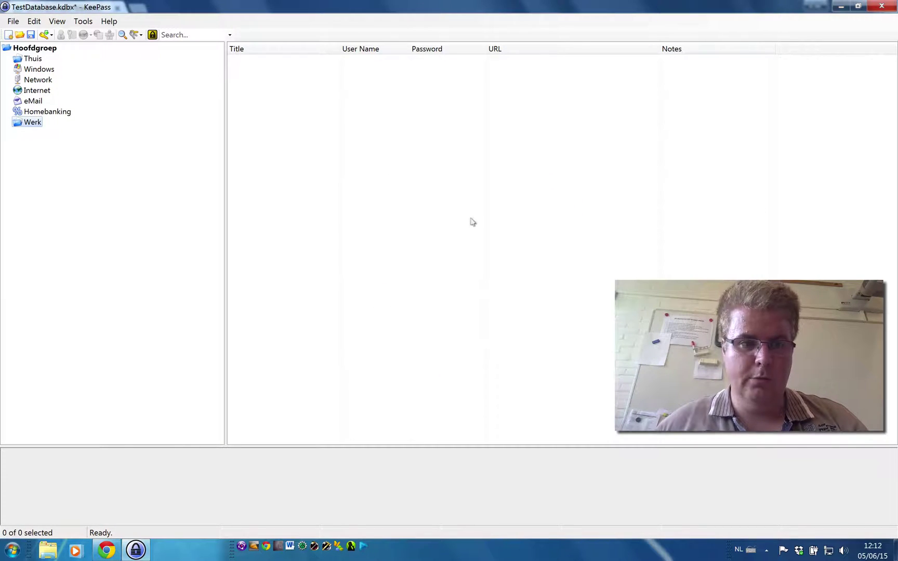
Review the notes, behavior and auto-type properties of the Thuis group without changing anything
click(37, 69)
right_click(38, 67)
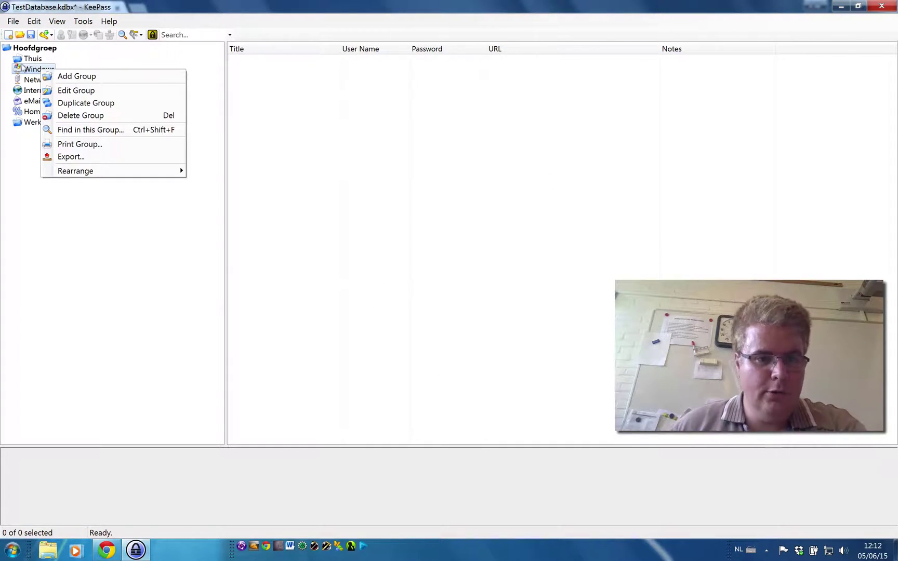
click(24, 68)
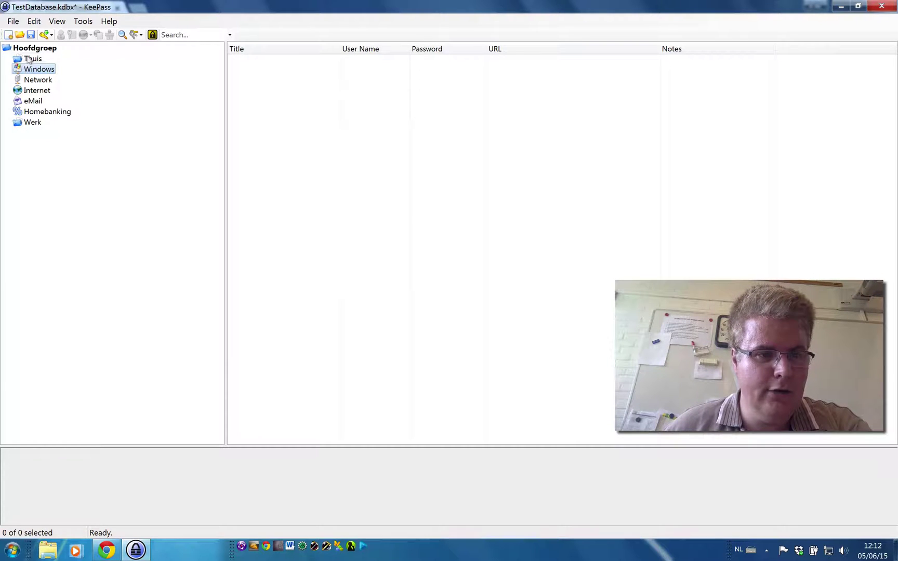
right_click(30, 59)
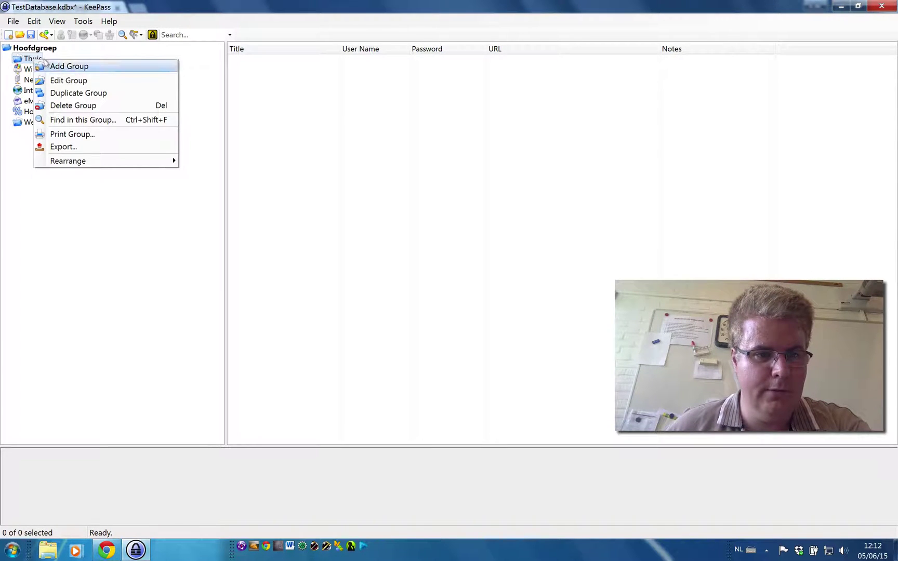
click(86, 81)
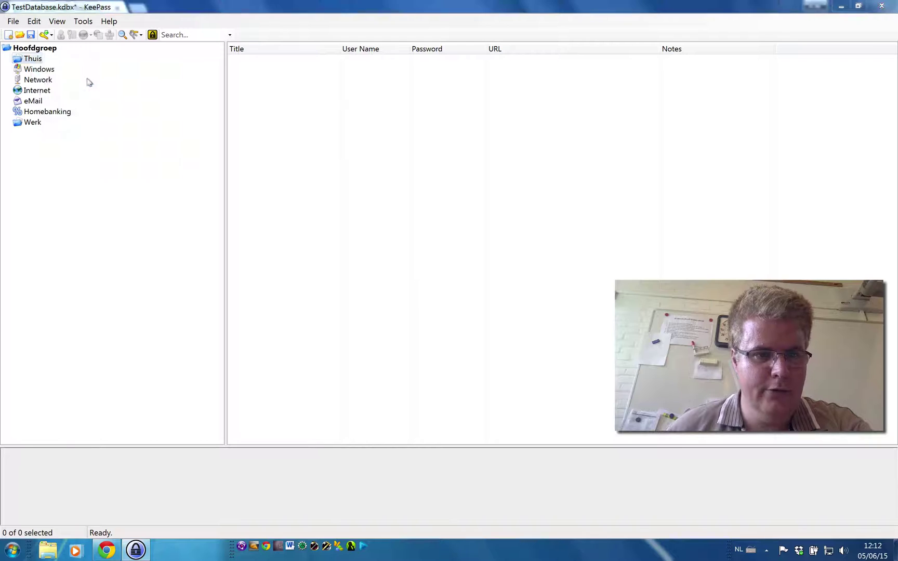
click(374, 239)
click(399, 239)
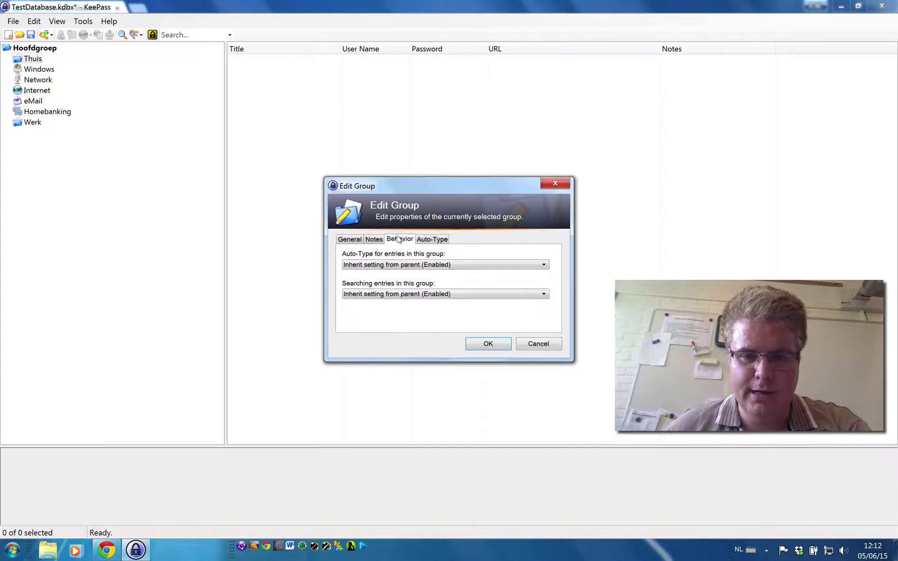
click(424, 239)
click(350, 239)
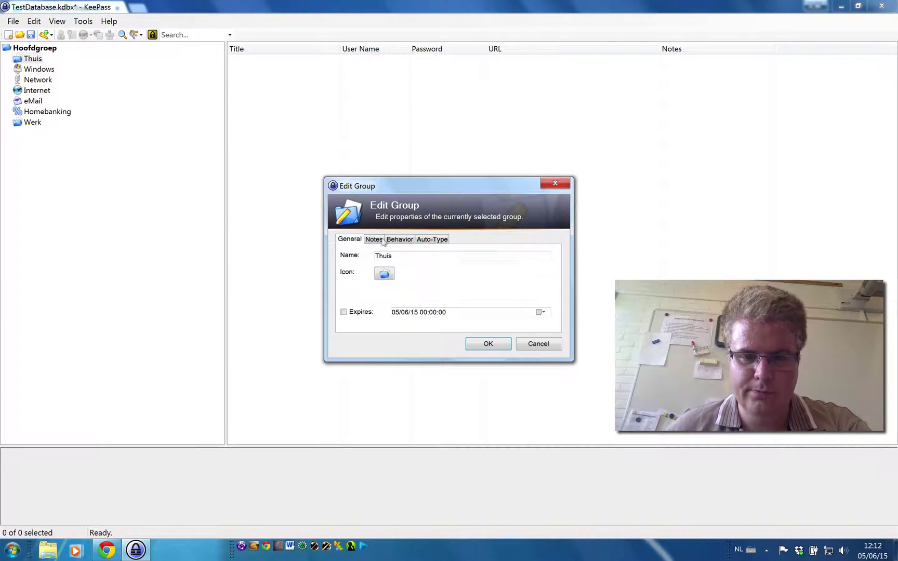
click(534, 345)
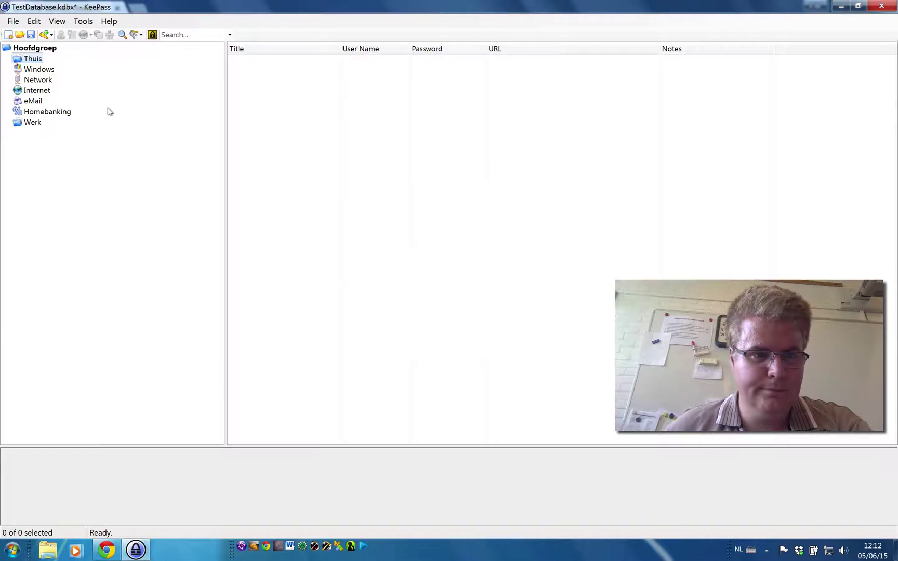
Delete the Windows and Network groups from Hoofdgroep, moving both to the recycle bin
right_click(40, 69)
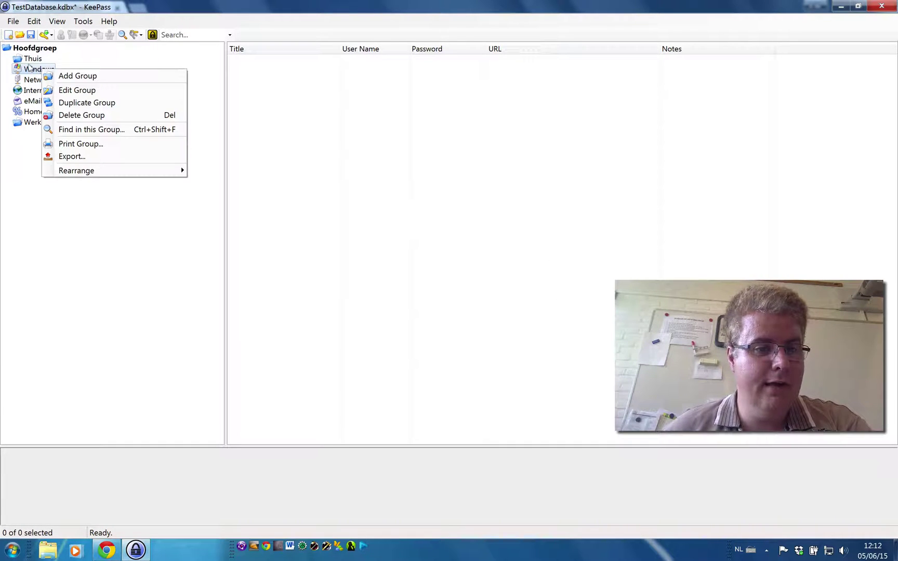
click(100, 115)
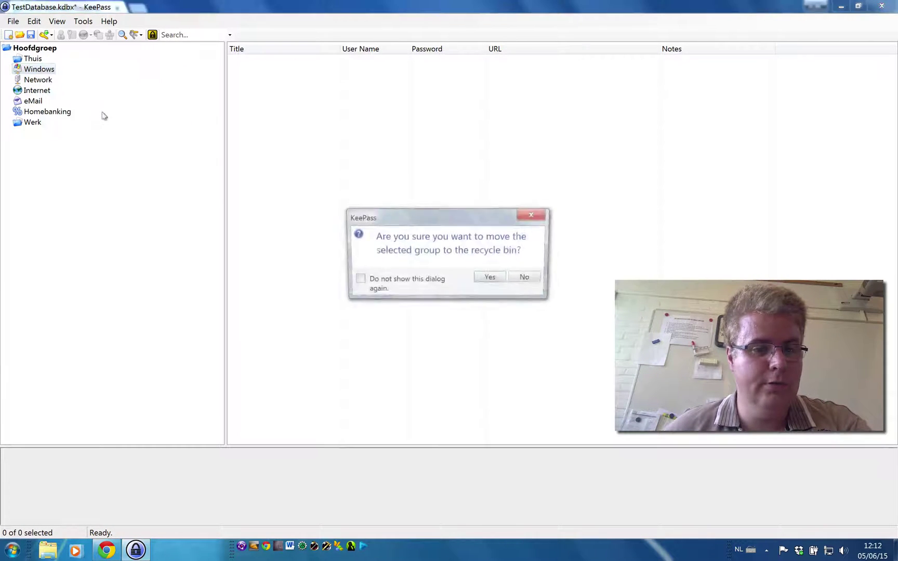
click(491, 279)
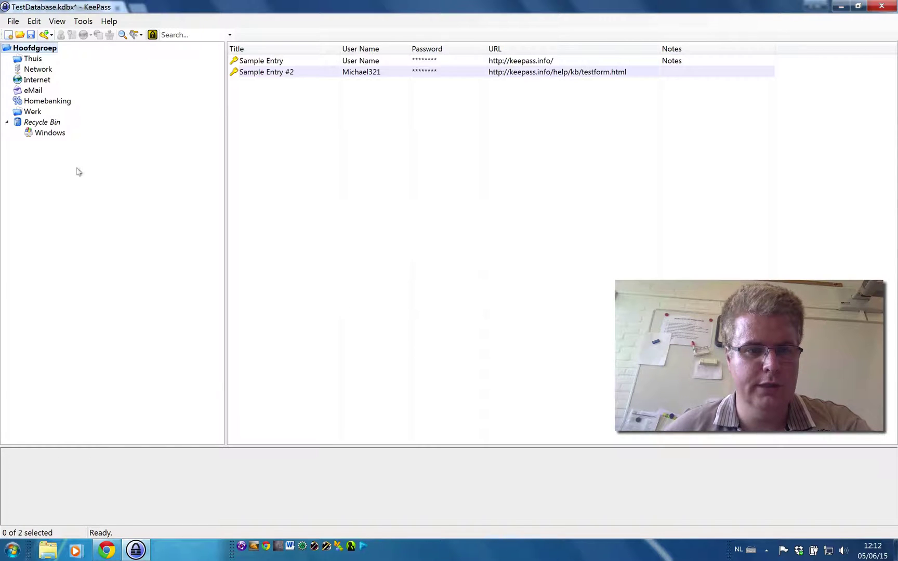
right_click(33, 69)
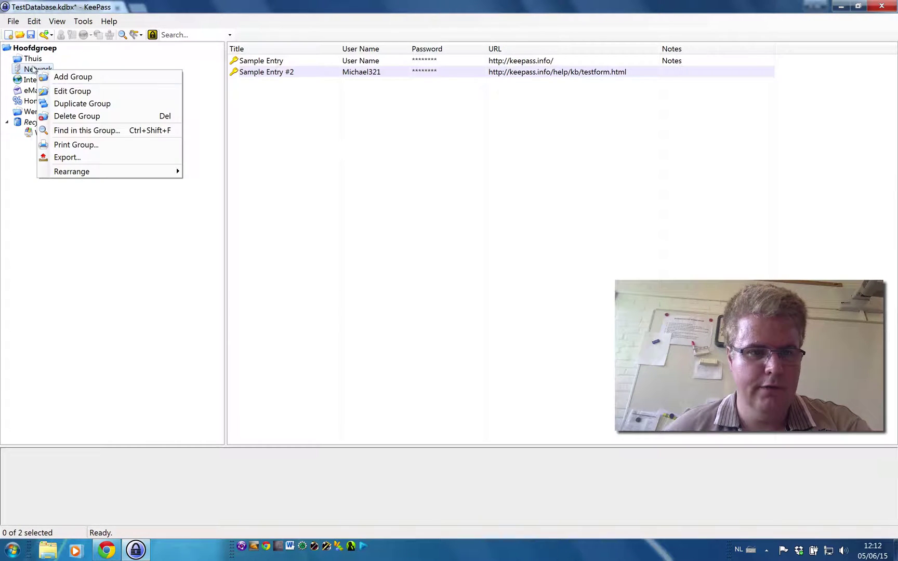
click(82, 115)
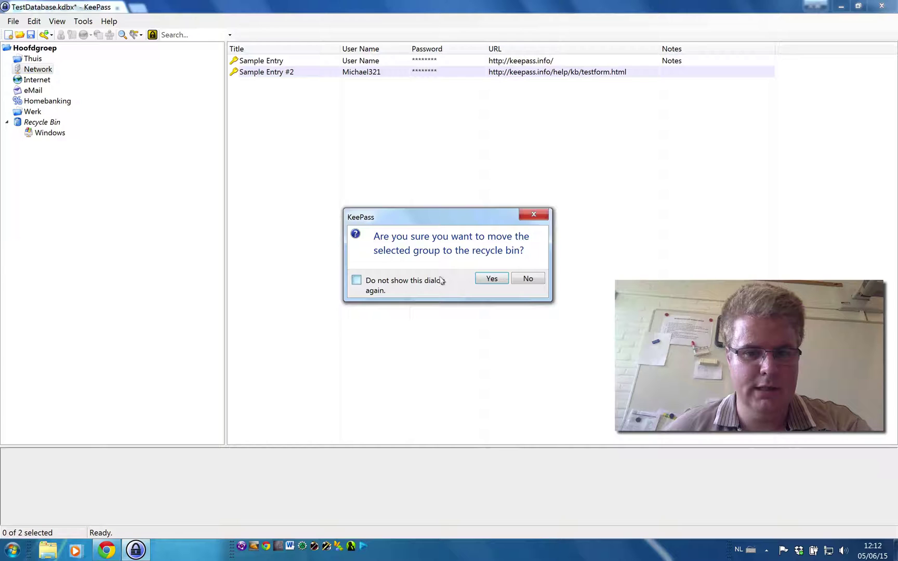
click(491, 279)
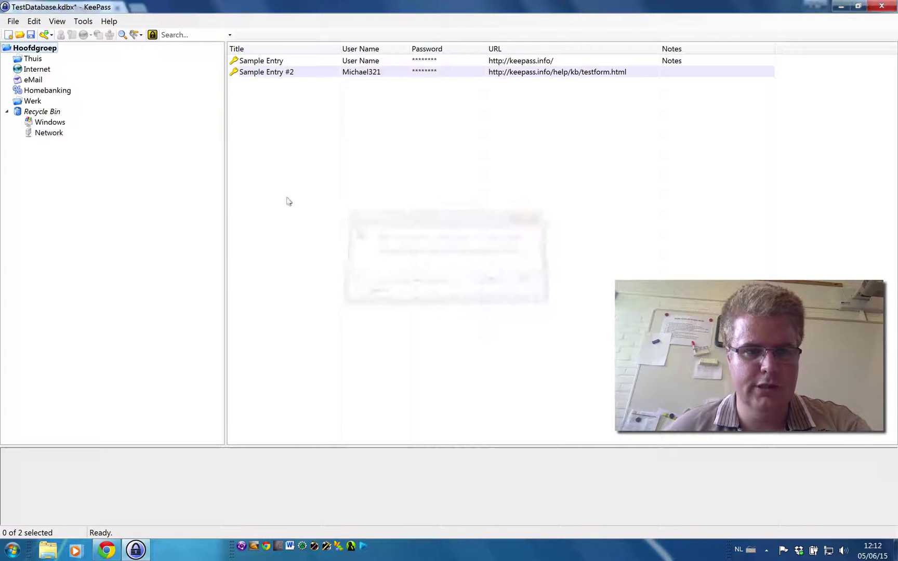
Delete the Internet, eMail and Homebanking groups from Hoofdgroep, moving them to the recycle bin
right_click(34, 69)
click(79, 115)
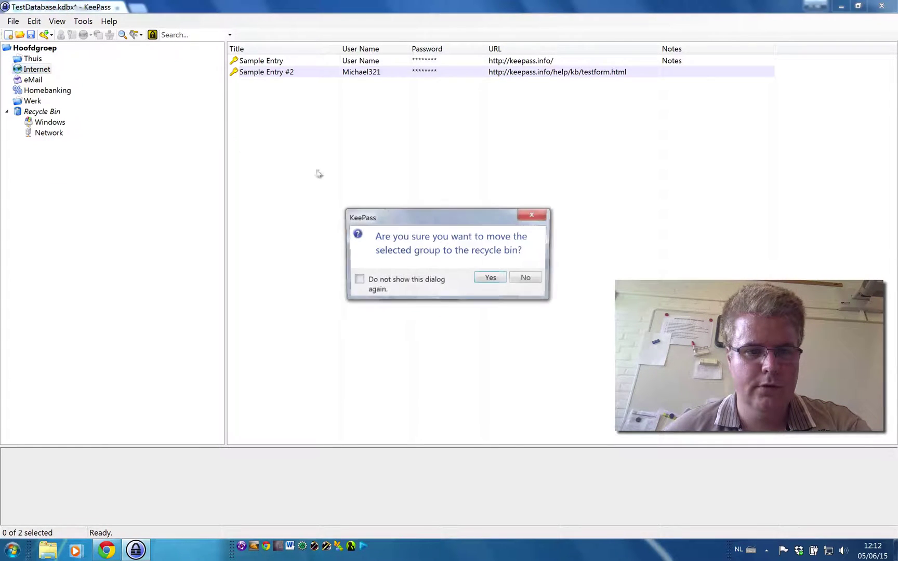
click(490, 278)
right_click(30, 69)
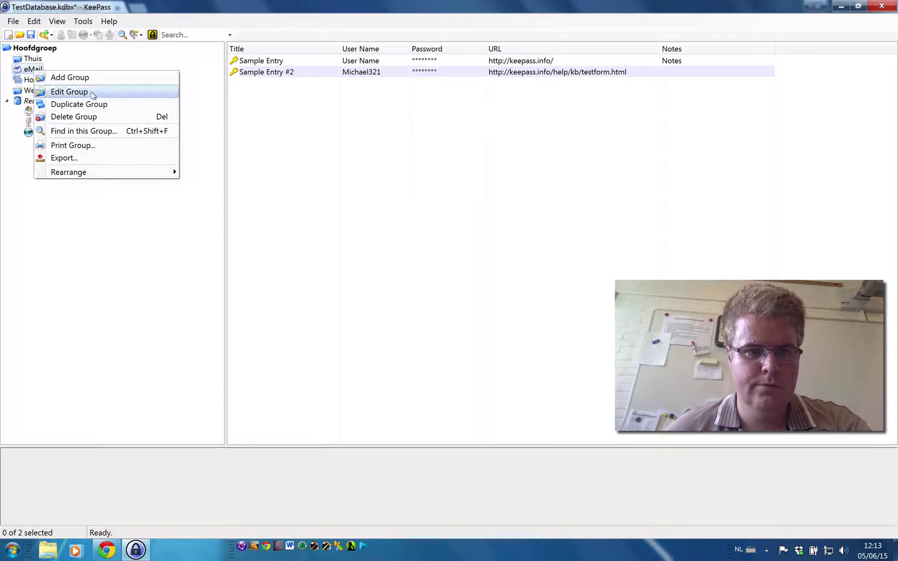
click(104, 115)
click(489, 278)
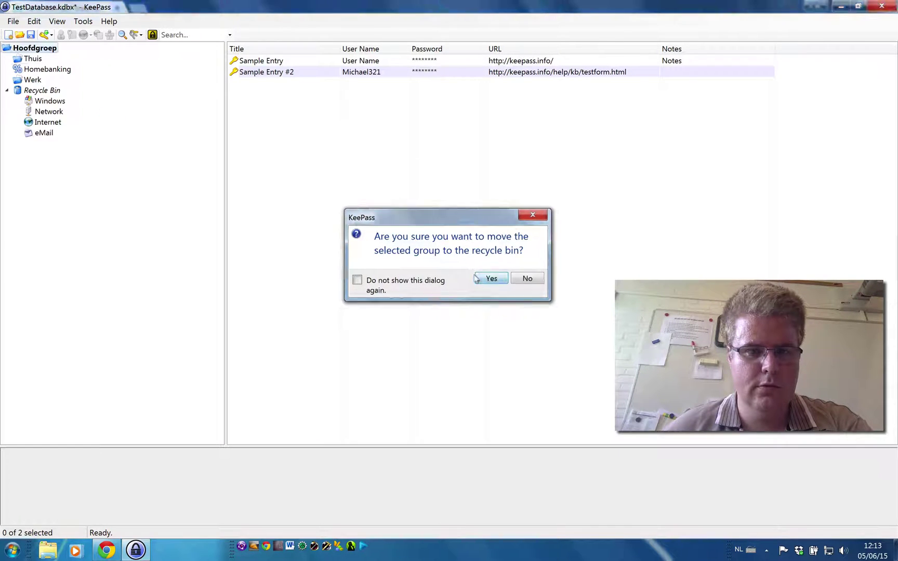
right_click(33, 70)
click(100, 117)
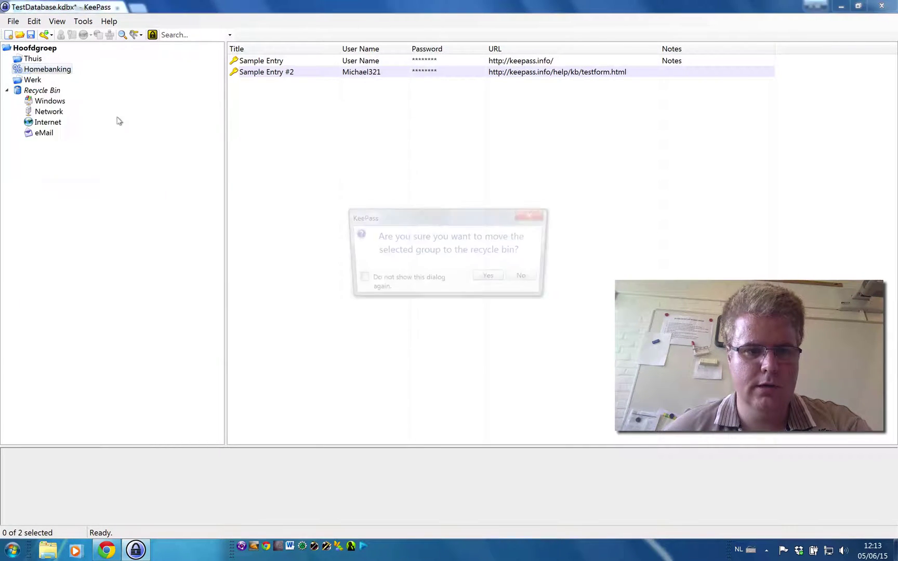
click(490, 279)
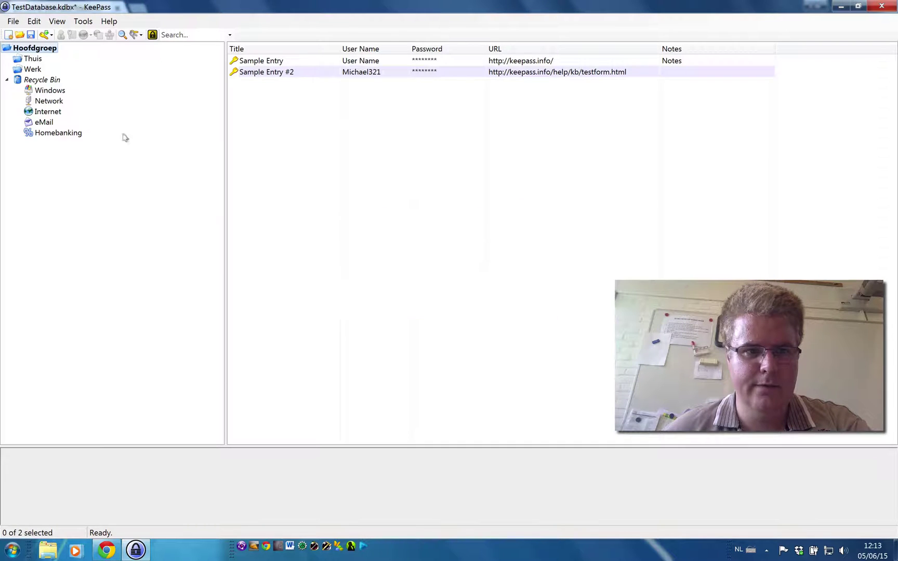
Permanently delete the Recycle Bin group together with all the subgroups in it
right_click(42, 80)
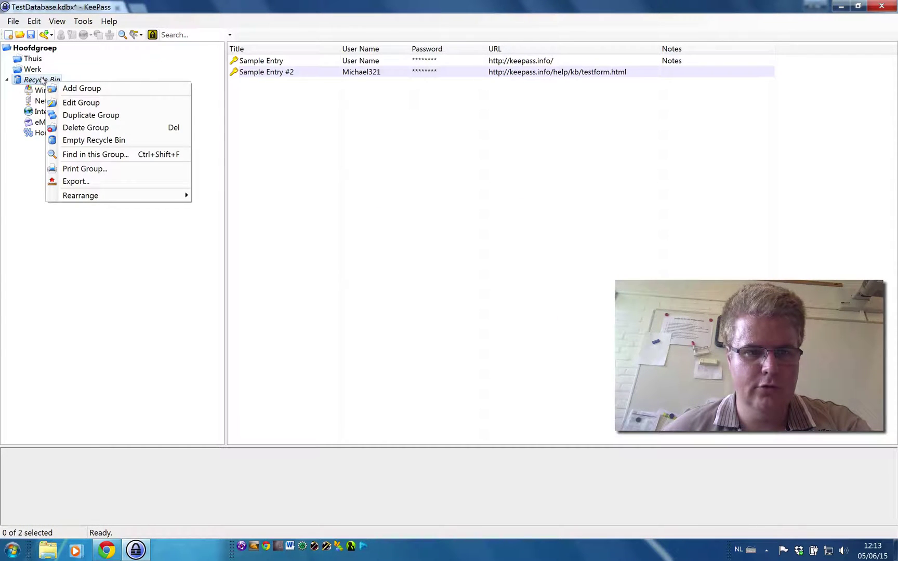
click(104, 130)
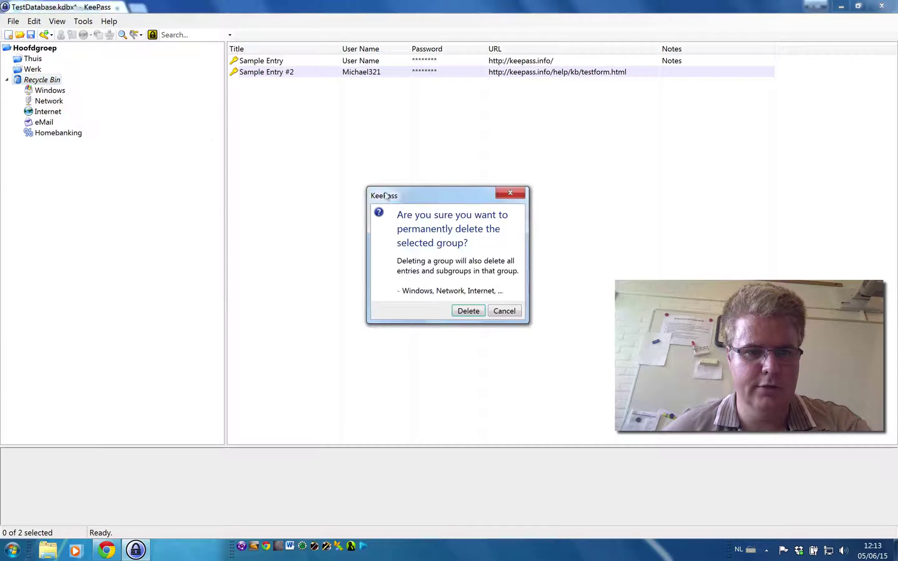
click(467, 311)
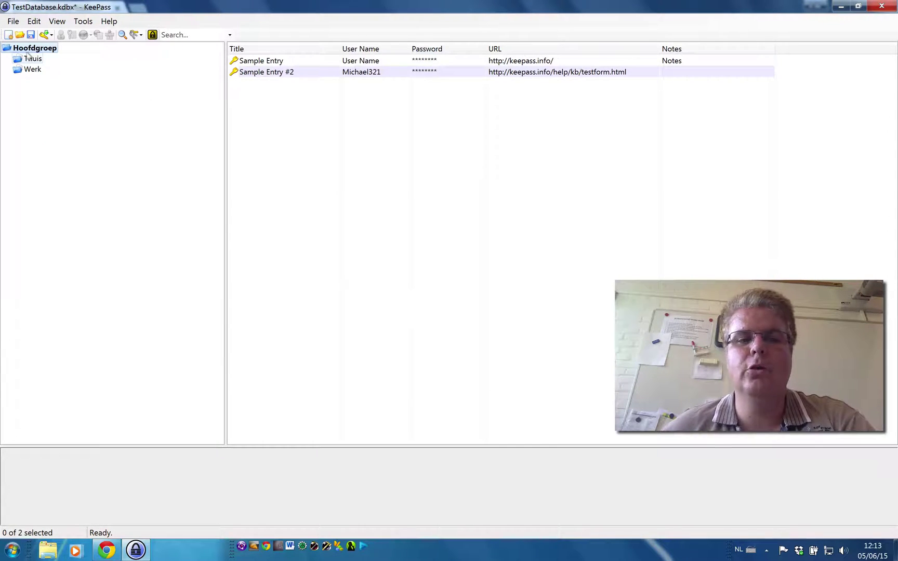
Delete Sample Entry and Sample Entry #2 from Hoofdgroep, moving both to the recycle bin
right_click(271, 61)
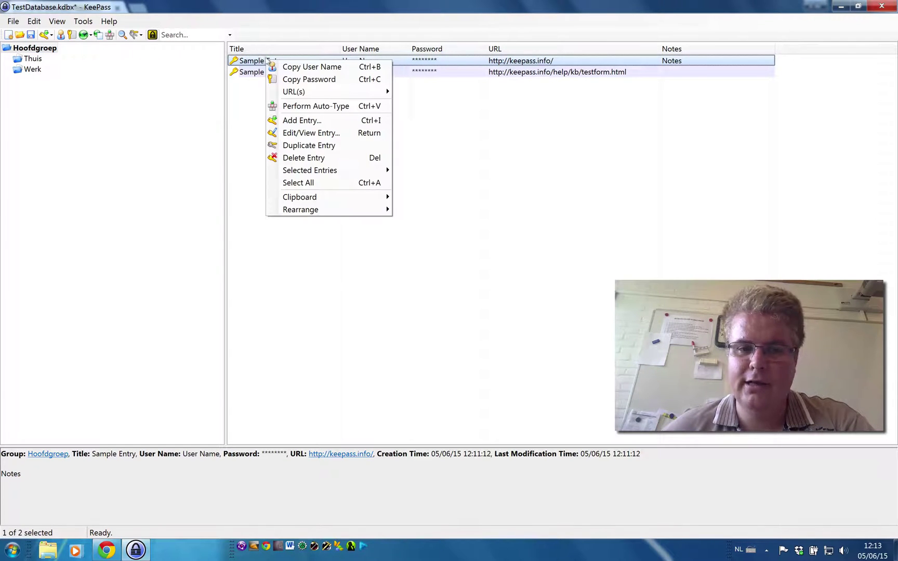
click(325, 158)
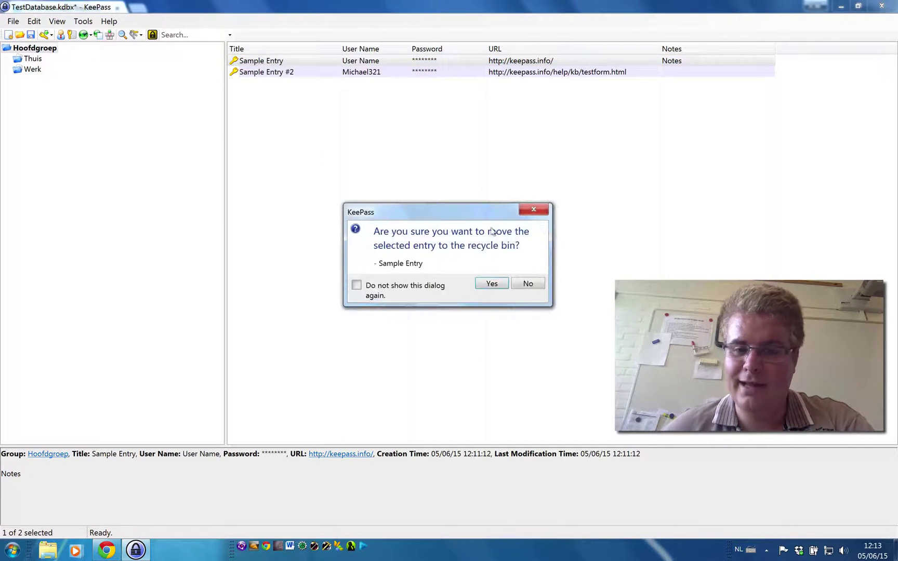
click(497, 283)
right_click(278, 63)
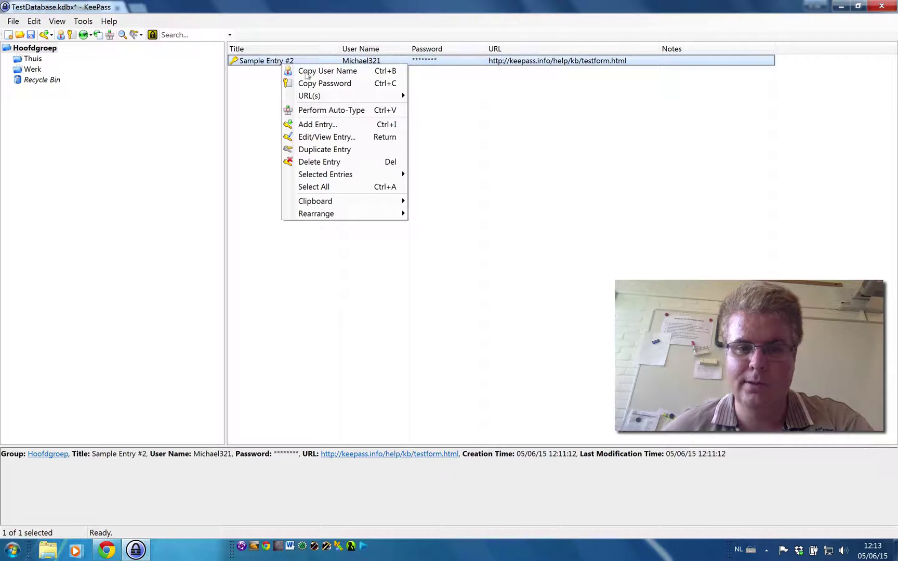
click(338, 160)
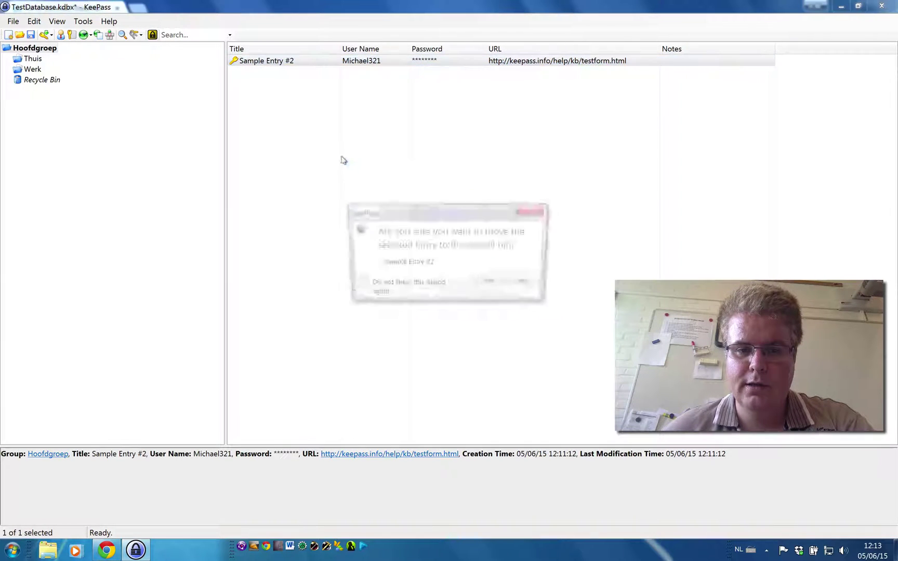
click(492, 283)
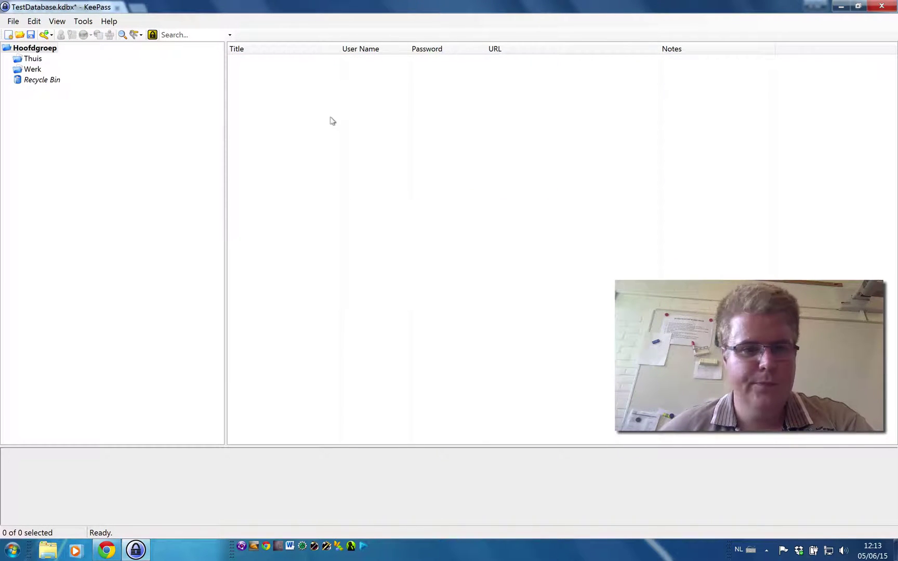
Select the Thuis group to show its entry list
click(19, 59)
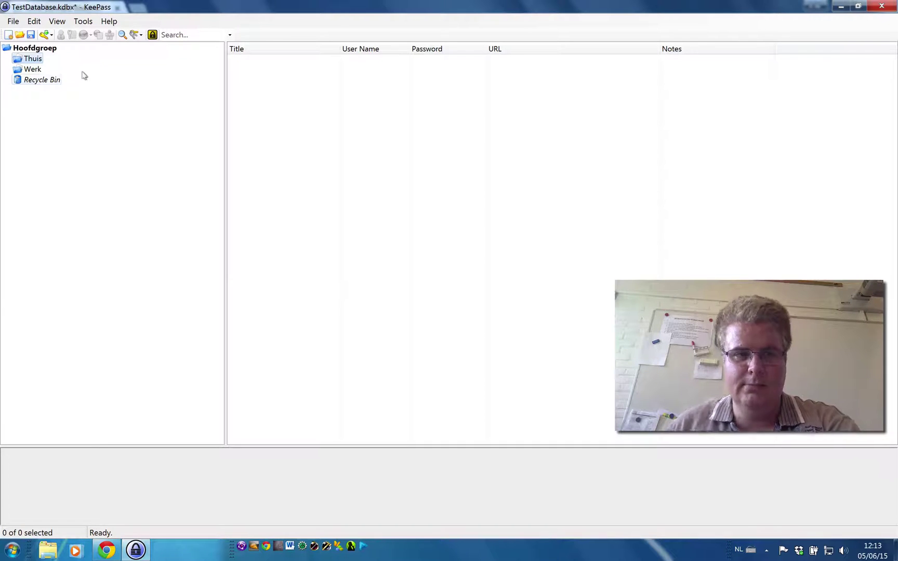
click(275, 77)
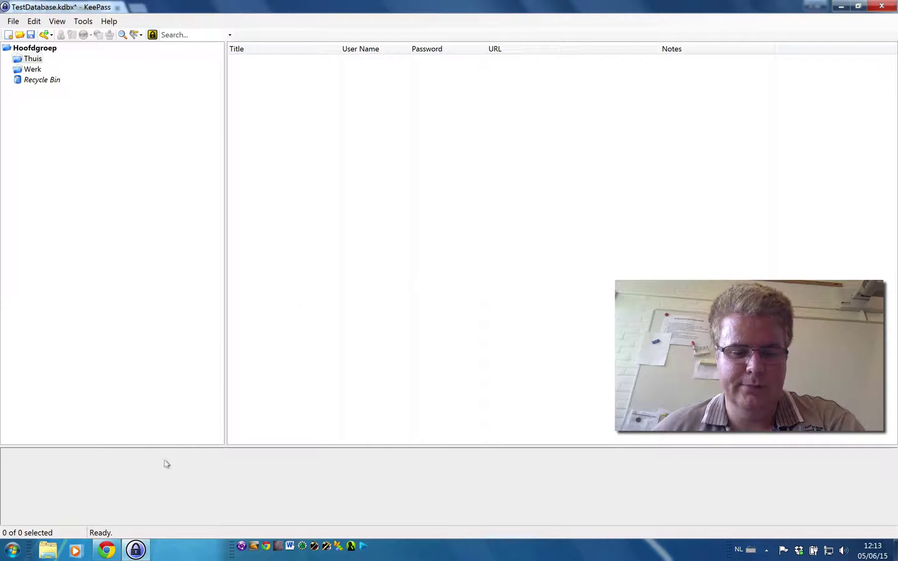
Switch to Chrome to check the address of the Kerio Connect WebMail login page, and return to KeePass
click(106, 550)
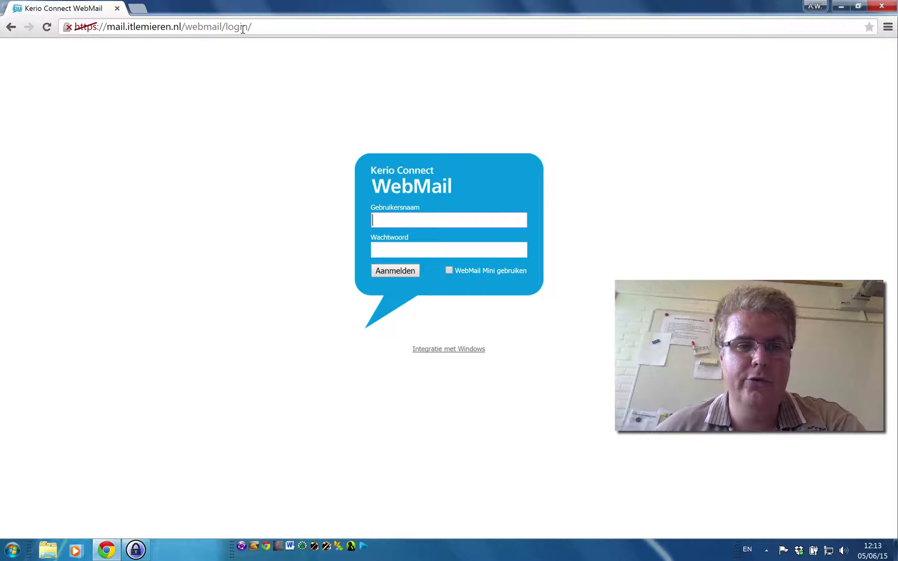
click(263, 27)
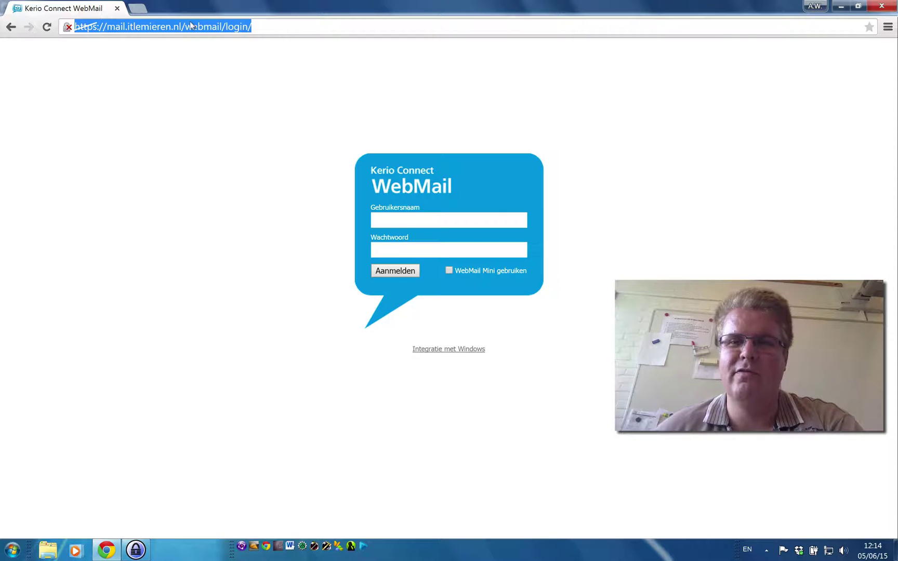
click(135, 550)
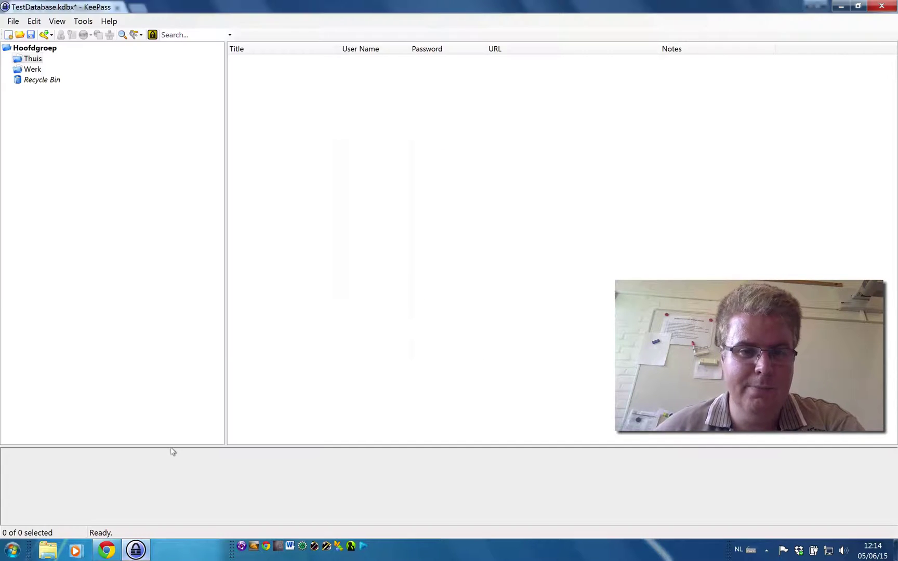
Start a new entry in the Thuis group with the title Mail and the user name testertje
right_click(252, 72)
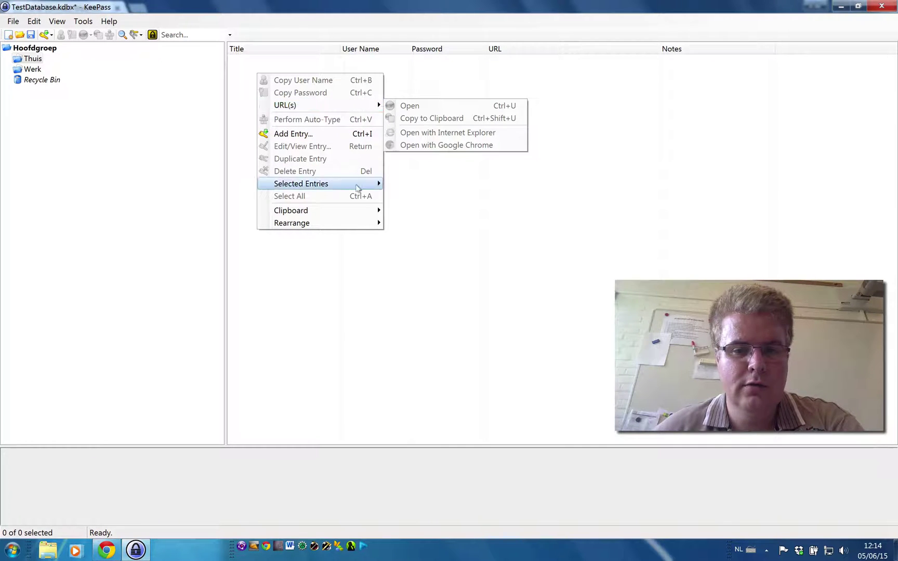
mouse_move(360, 209)
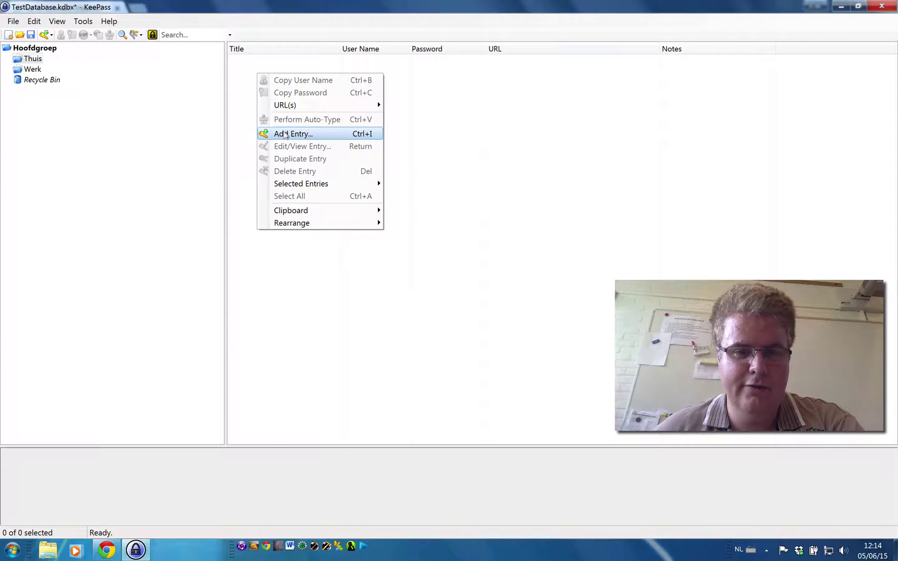
click(296, 133)
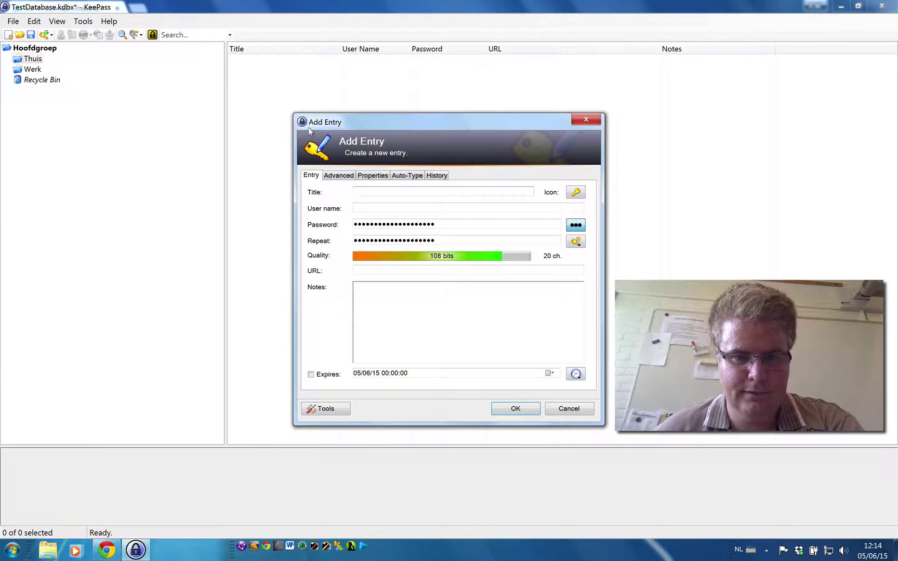
drag(474, 120, 482, 93)
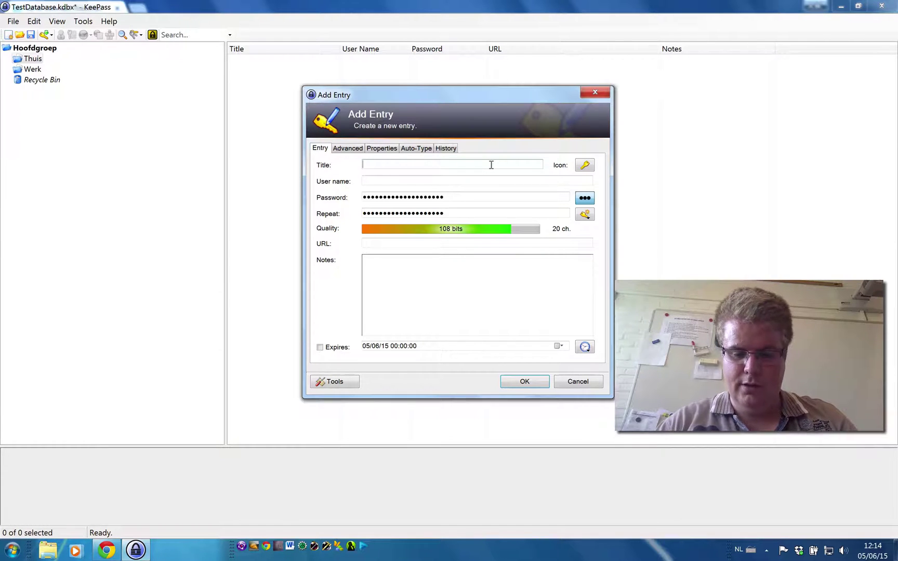
text(Mail)
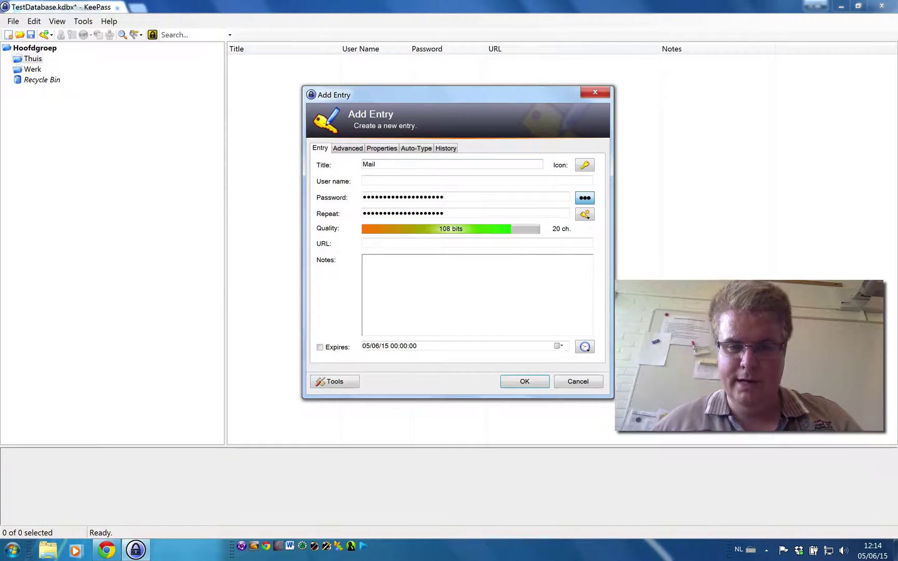
click(370, 180)
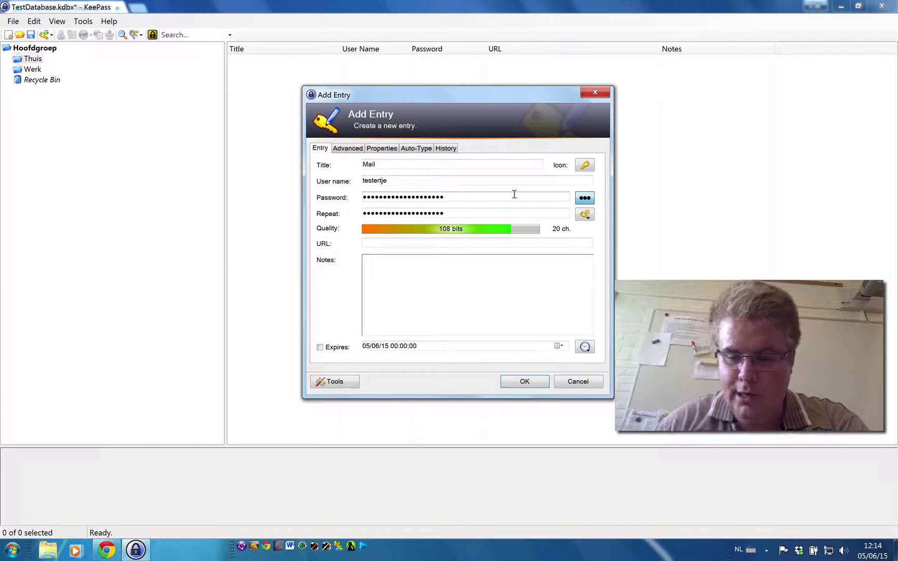
Replace the generated password of the Mail entry with the account password and repeat it
key(BackSpace)
key(BackSpace)
key(BackSpace)
key(BackSpace)
key(BackSpace)
key(BackSpace)
key(BackSpace)
key(BackSpace)
key(BackSpace)
key(BackSpace)
key(BackSpace)
key(BackSpace)
key(BackSpace)
key(BackSpace)
key(BackSpace)
key(BackSpace)
key(BackSpace)
key(BackSpace)
key(BackSpace)
key(BackSpace)
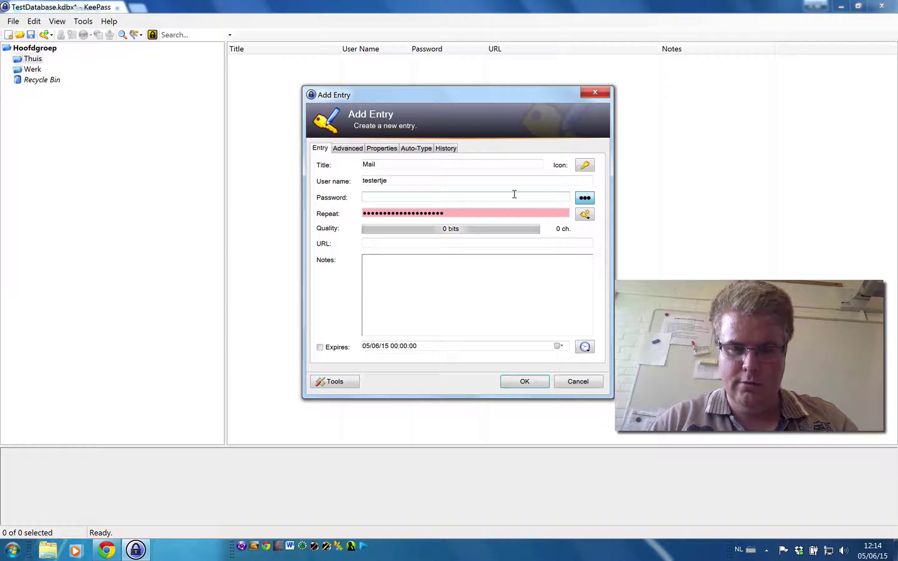
text(••)
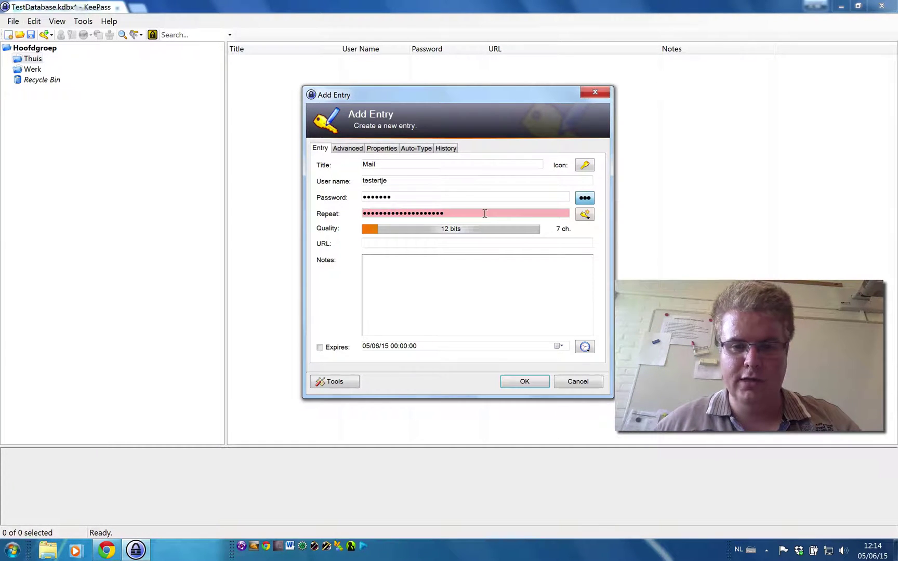
drag(485, 212, 253, 210)
text(•)
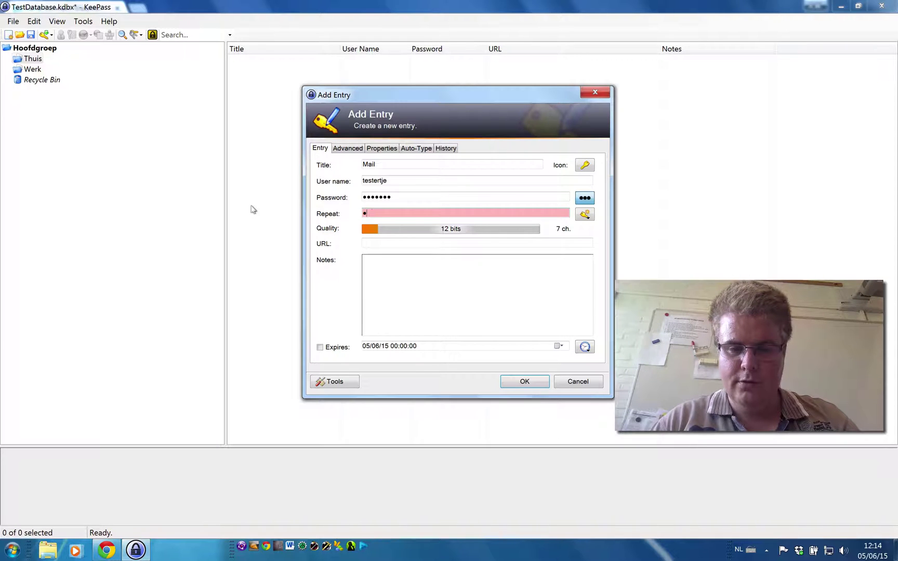
text(••••••)
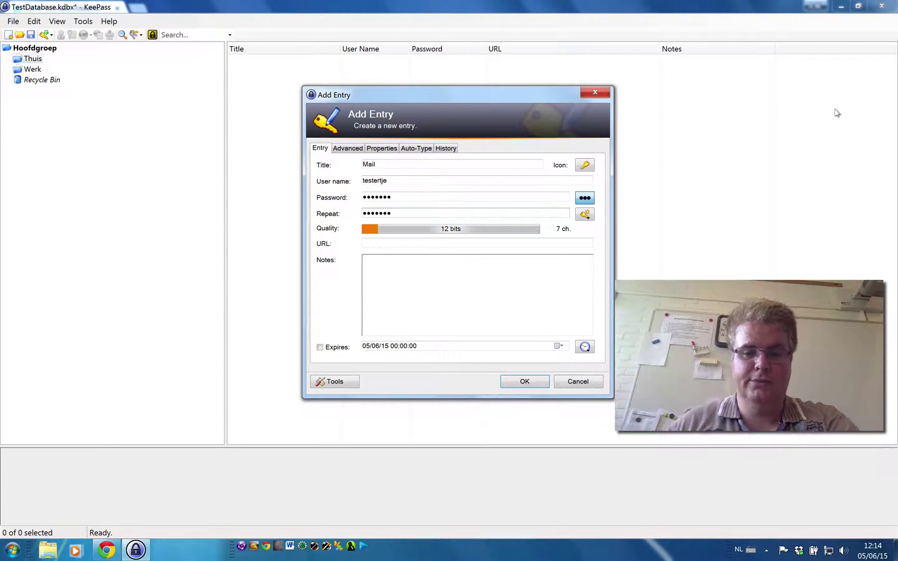
Reveal the Mail entry's password in plain text to check it and hide it again, twice
click(583, 198)
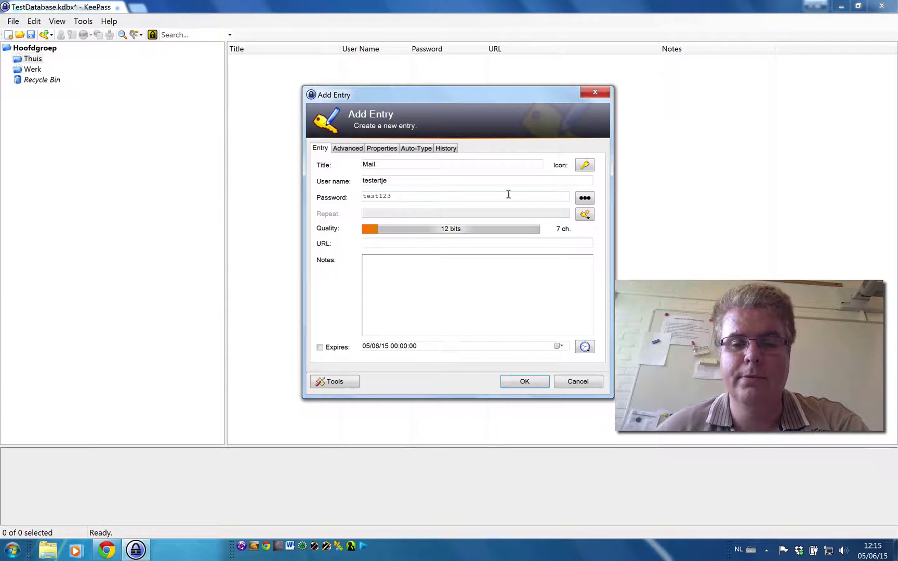
click(584, 198)
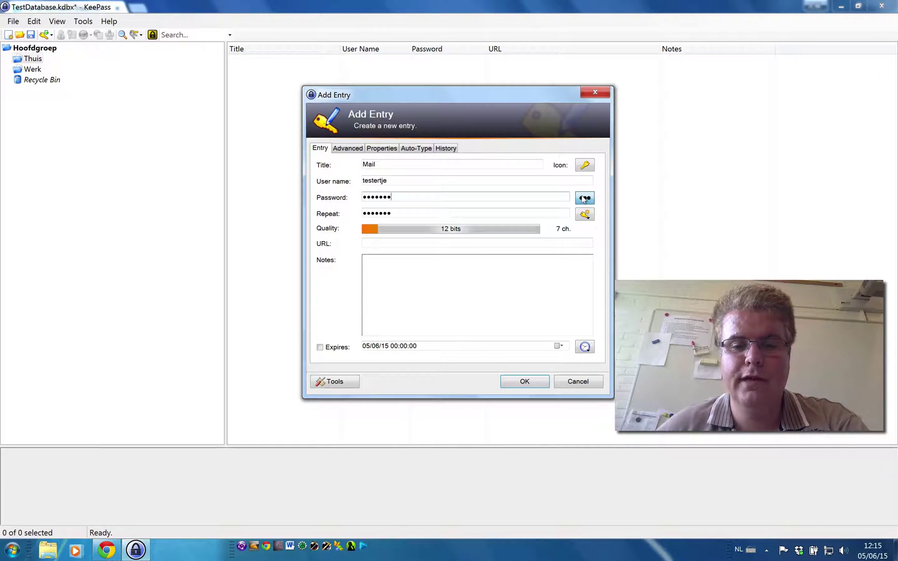
click(585, 197)
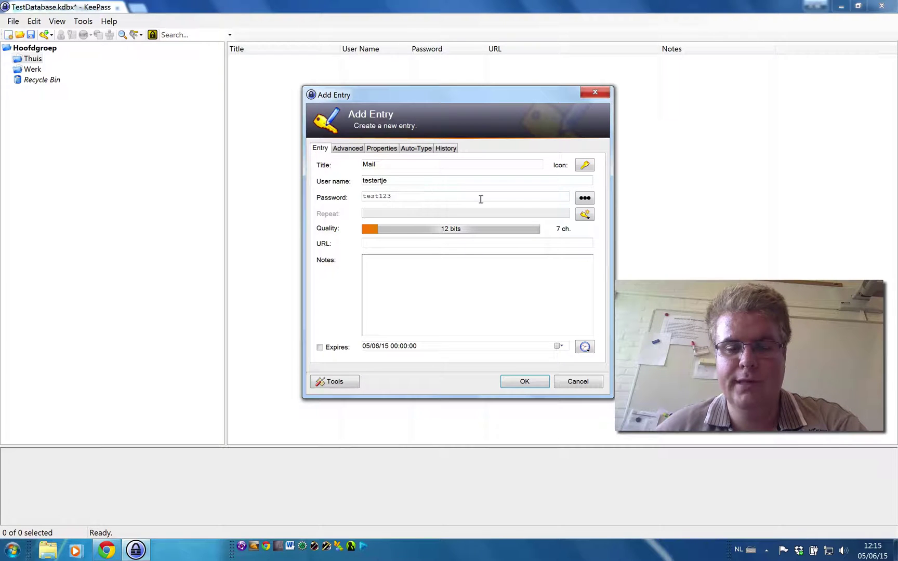
click(585, 198)
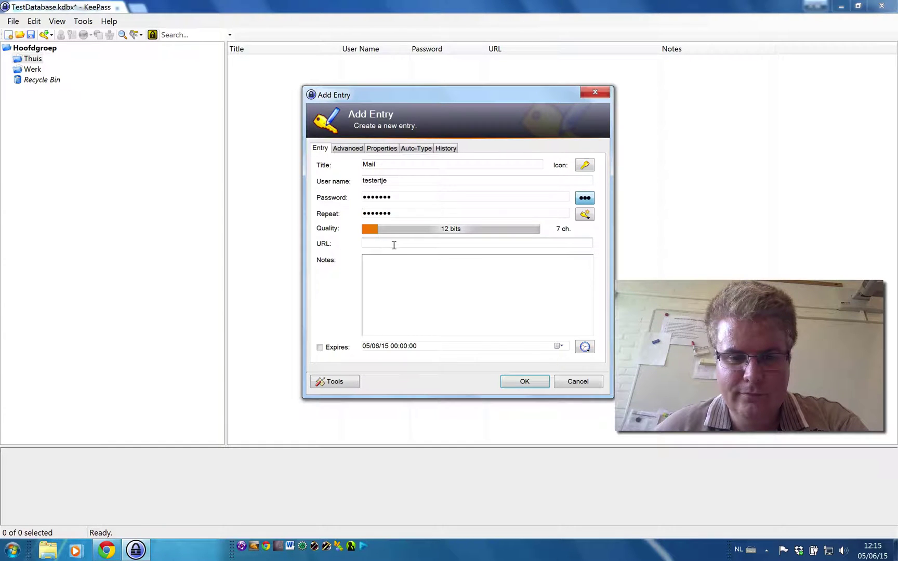
click(365, 243)
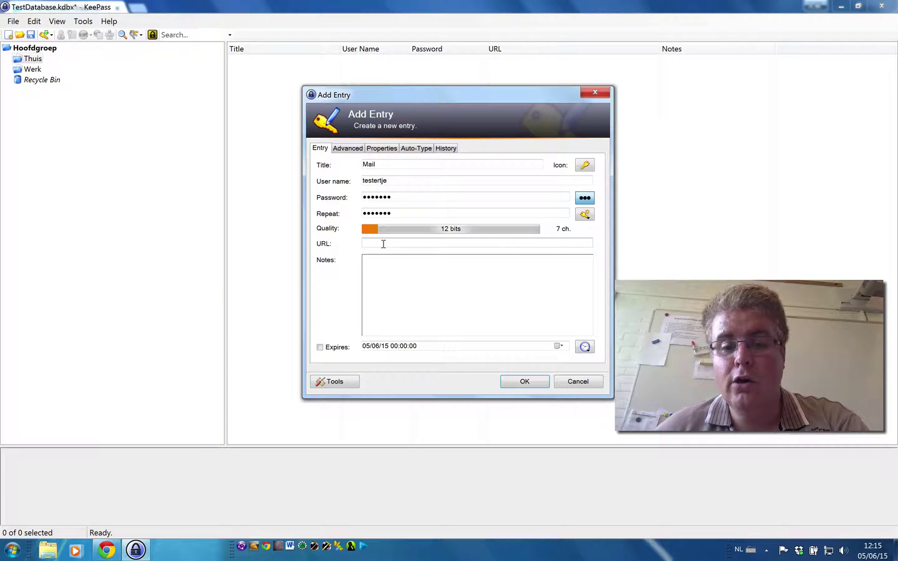
click(106, 550)
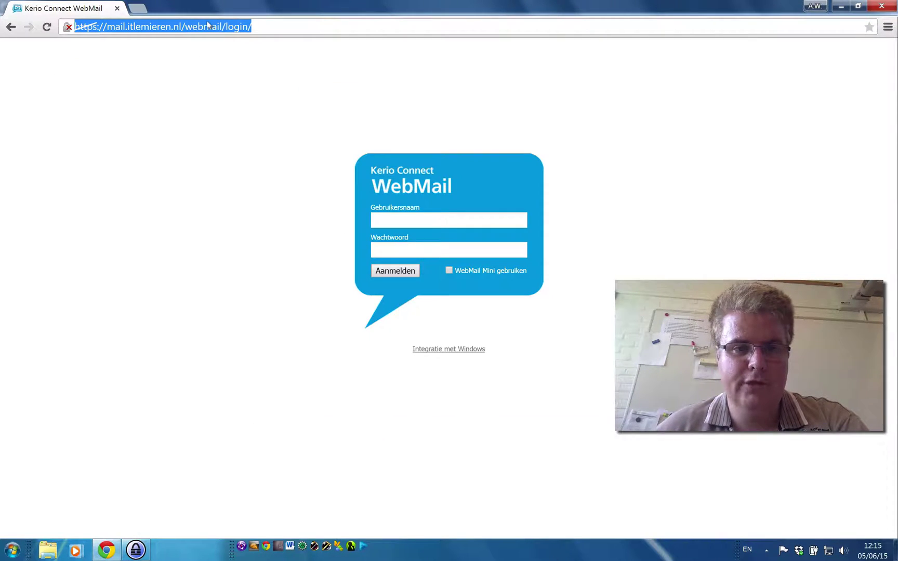
click(265, 27)
triple_click(271, 27)
right_click(154, 26)
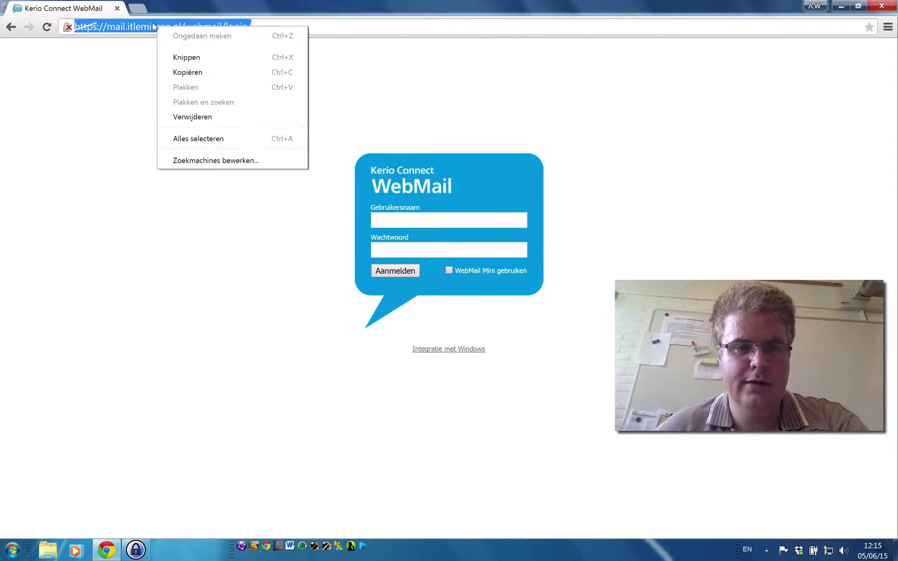
click(190, 71)
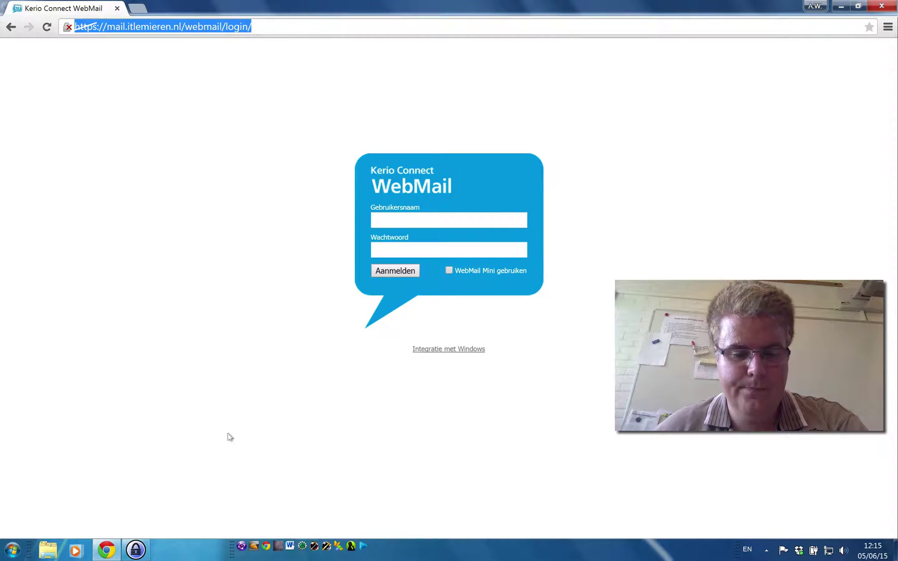
click(135, 550)
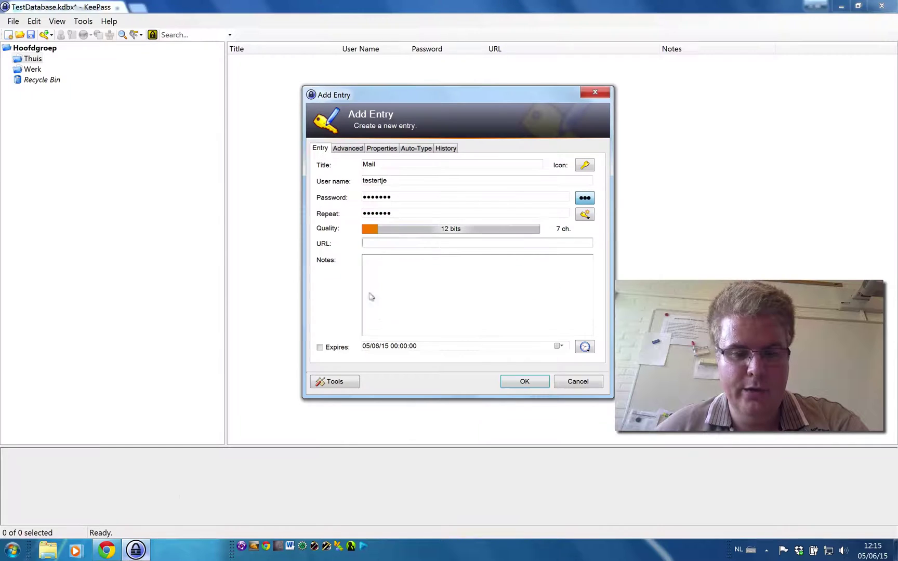
right_click(379, 242)
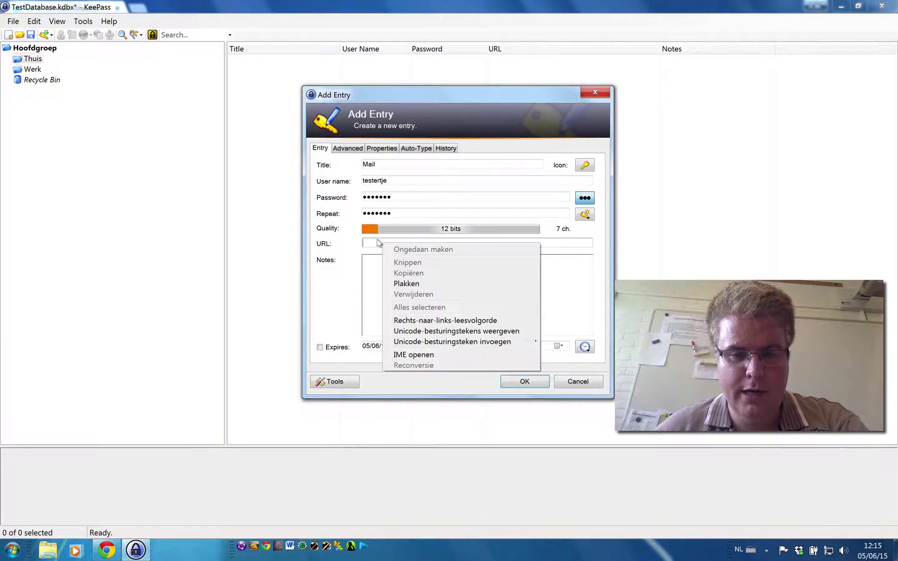
click(414, 283)
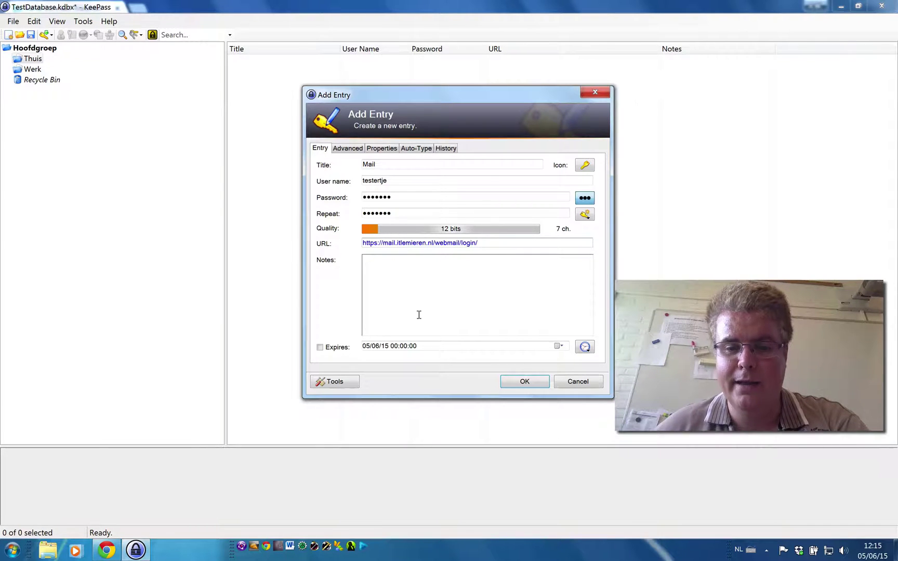
Add the note "Dit is een mailserver die bijna nooit meer wordt gebruikt!" to the Mail entry
click(441, 280)
text(D)
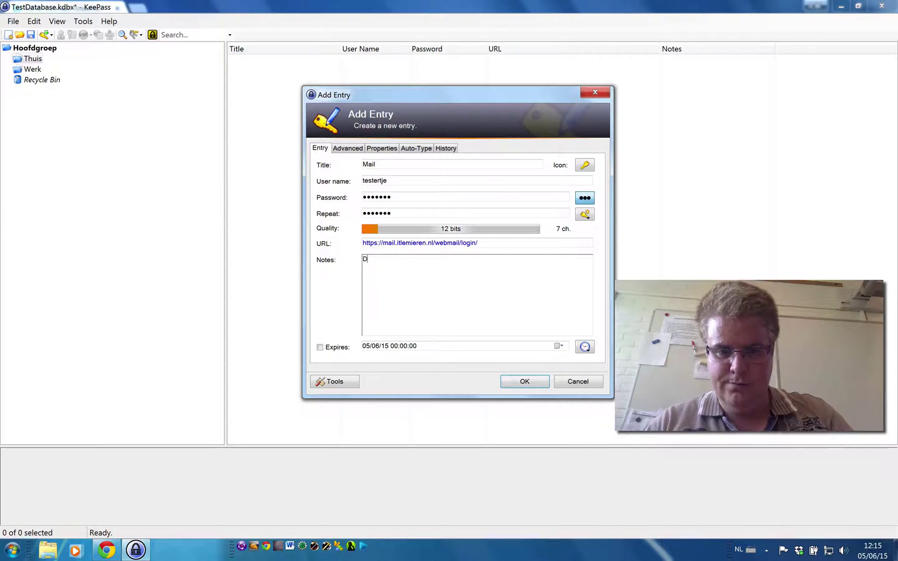
text(it is een mailser)
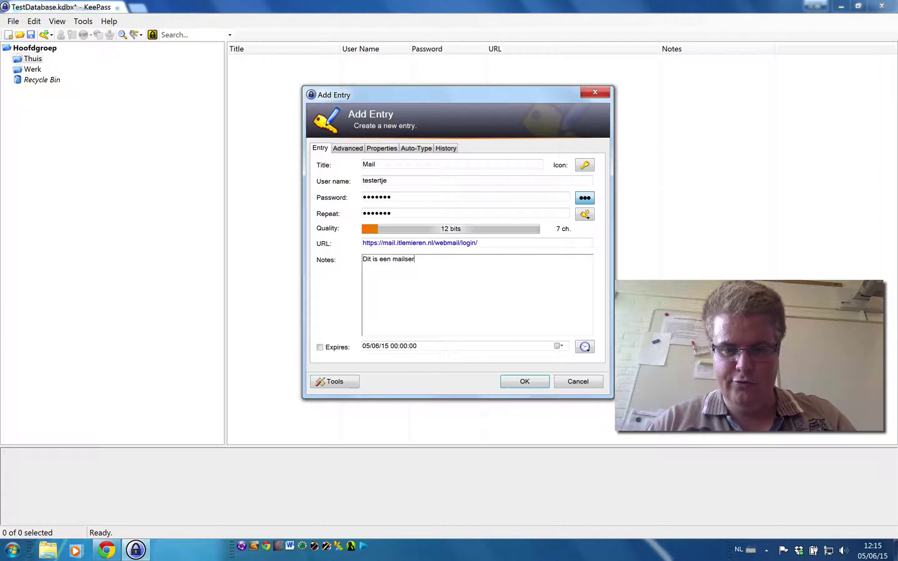
text(ver die bijna nooit meer wordt ge)
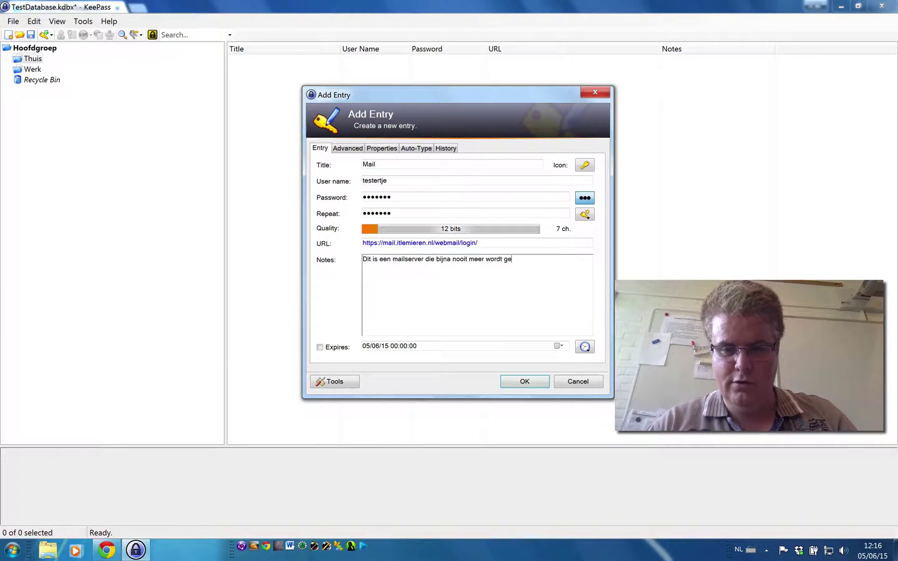
text(bruikt!)
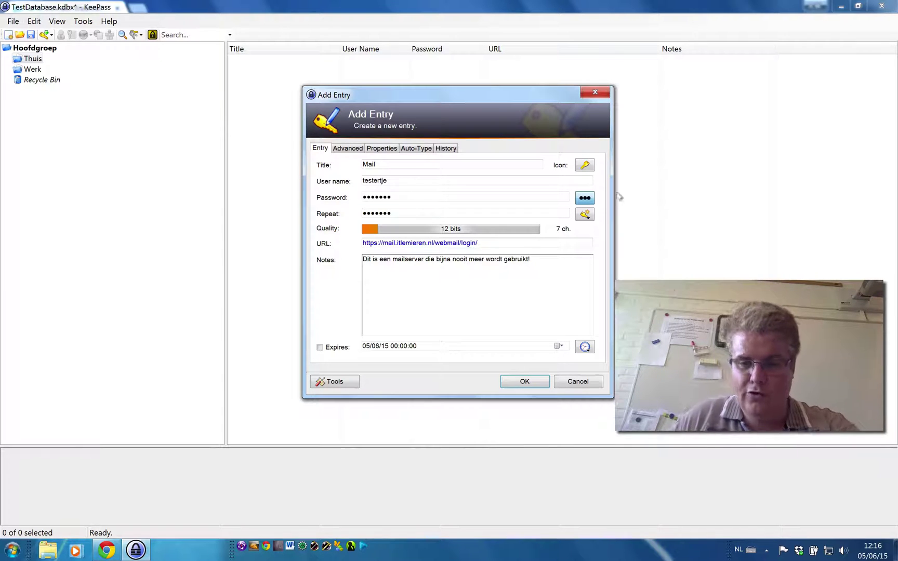
Confirm the new Mail entry and save the TestDatabase.kdbx database
click(525, 382)
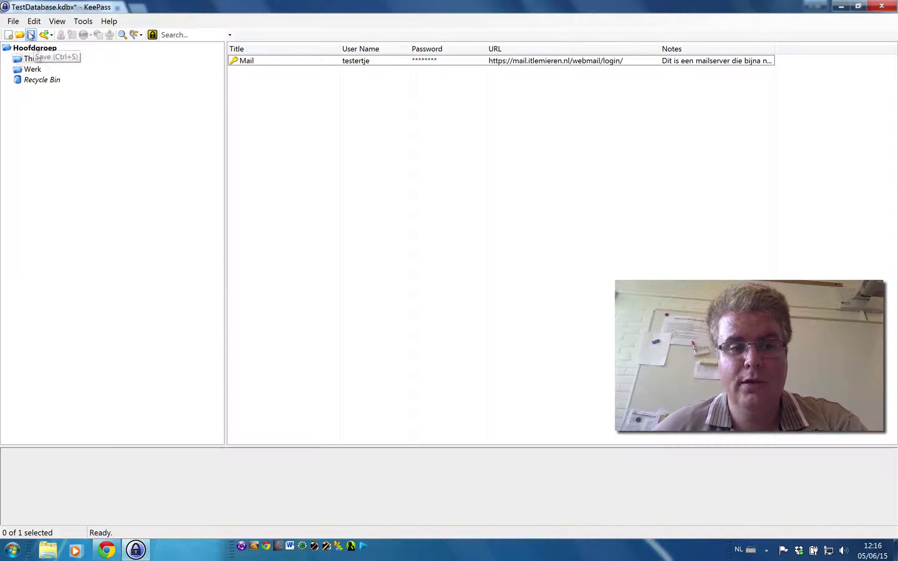
click(11, 22)
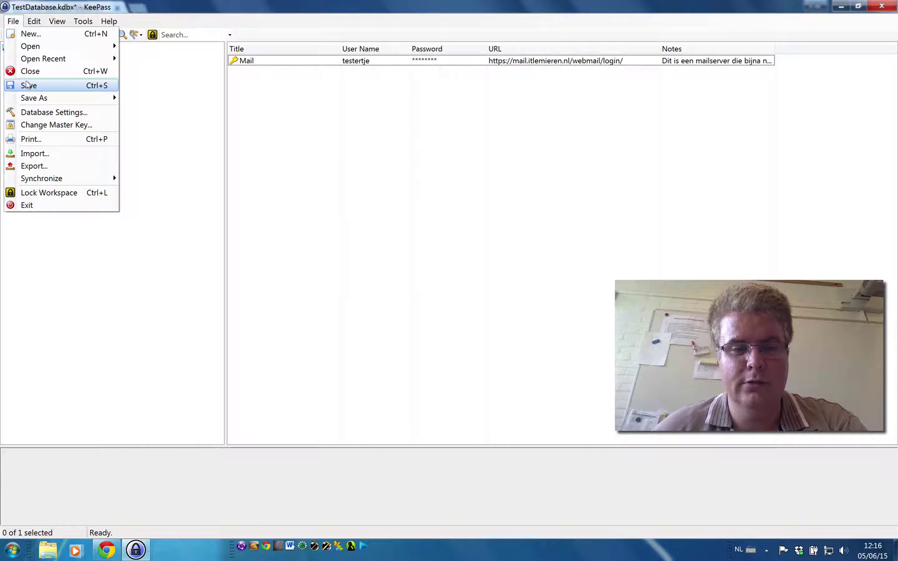
click(28, 85)
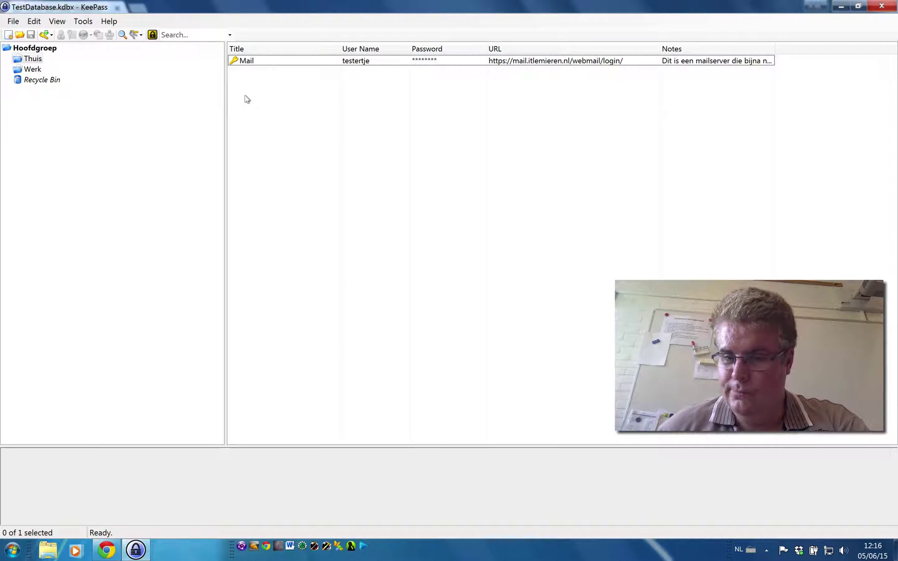
Look through the Werk, Thuis and Hoofdgroep groups, and open the Mail entry in Thuis to review its details
click(33, 69)
click(31, 59)
click(34, 48)
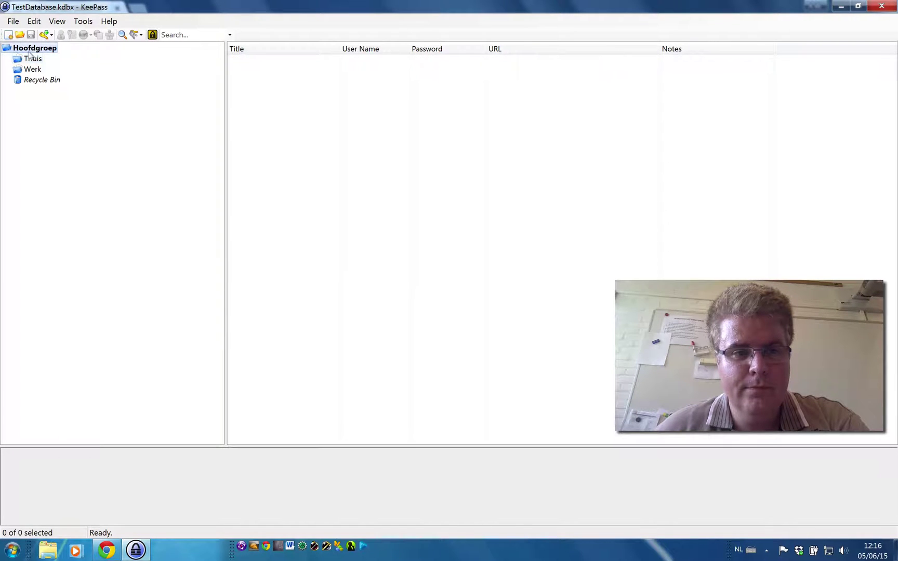
click(31, 58)
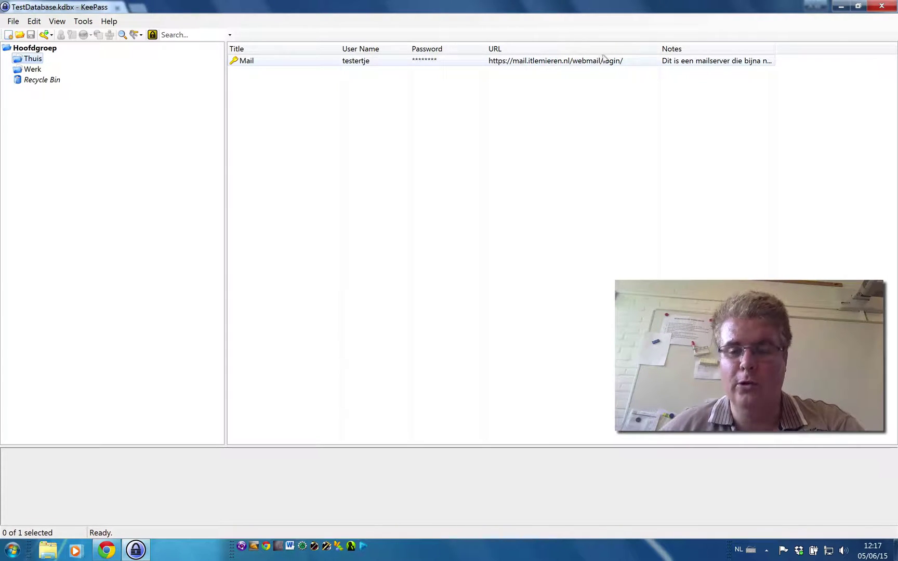
double_click(246, 61)
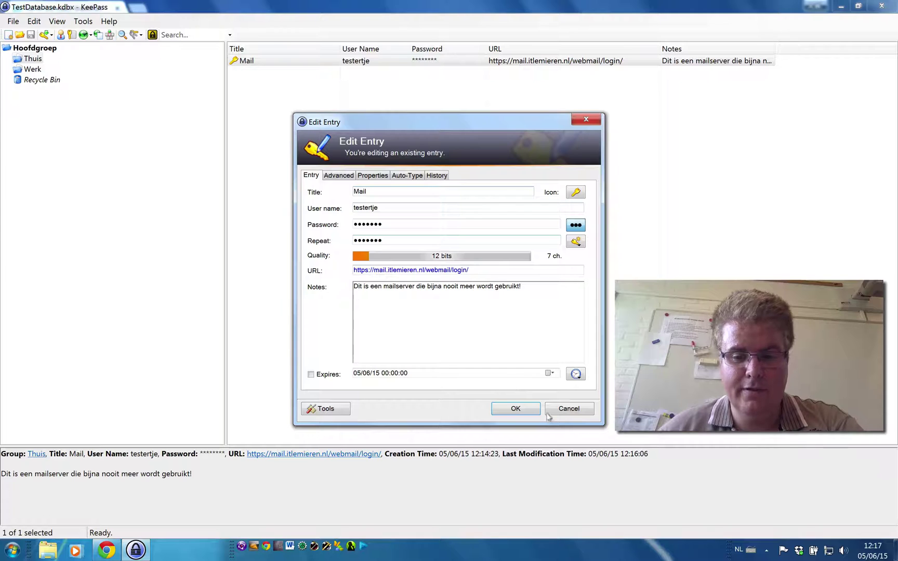
click(515, 408)
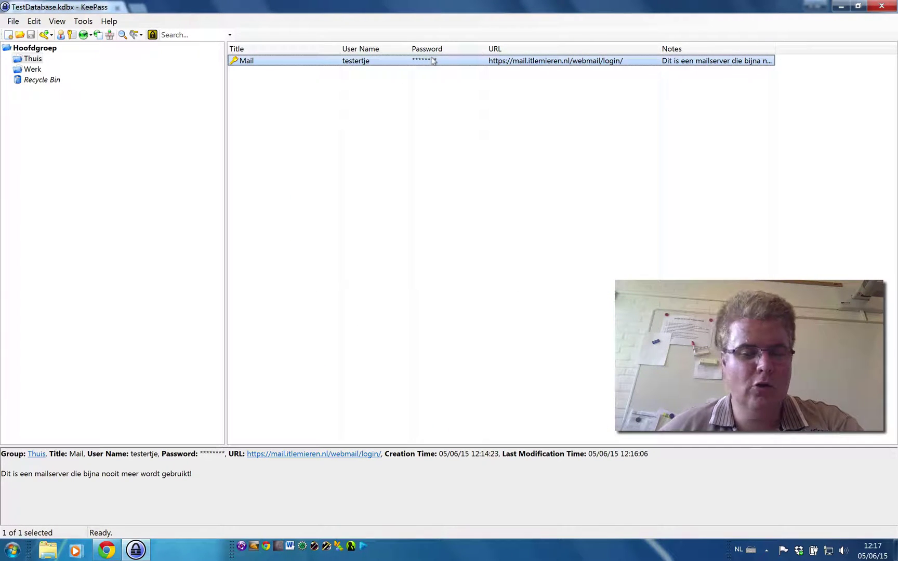
Open the Mail entry's URL in Chrome and close the duplicate Kerio Connect WebMail page
double_click(556, 60)
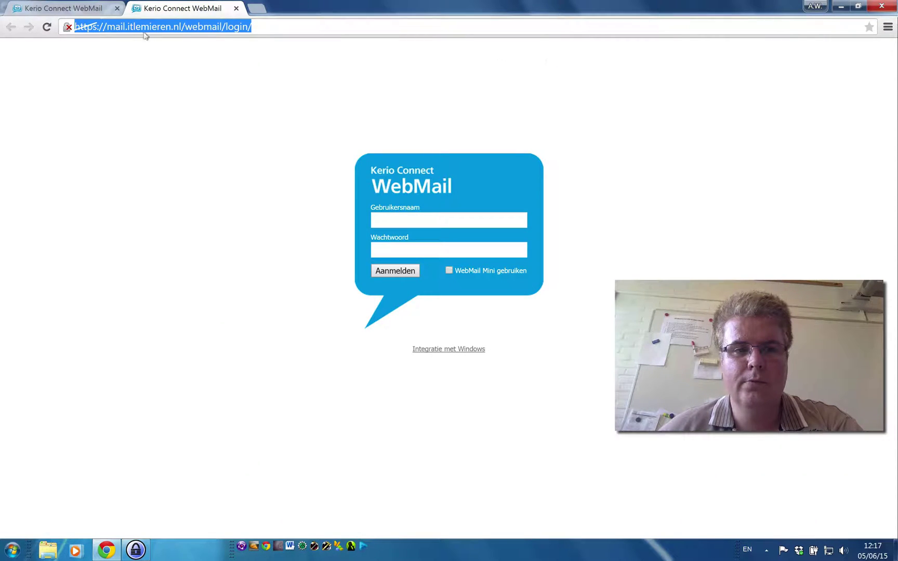
click(116, 8)
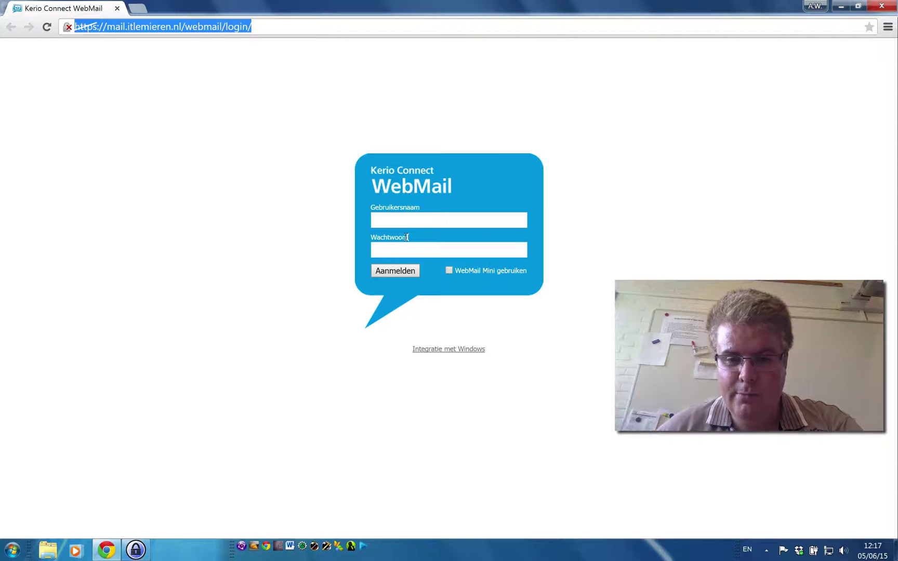
Copy the user name testertje from the Mail entry in KeePass into Gebruikersnaam on the WebMail login page in Chrome
click(135, 550)
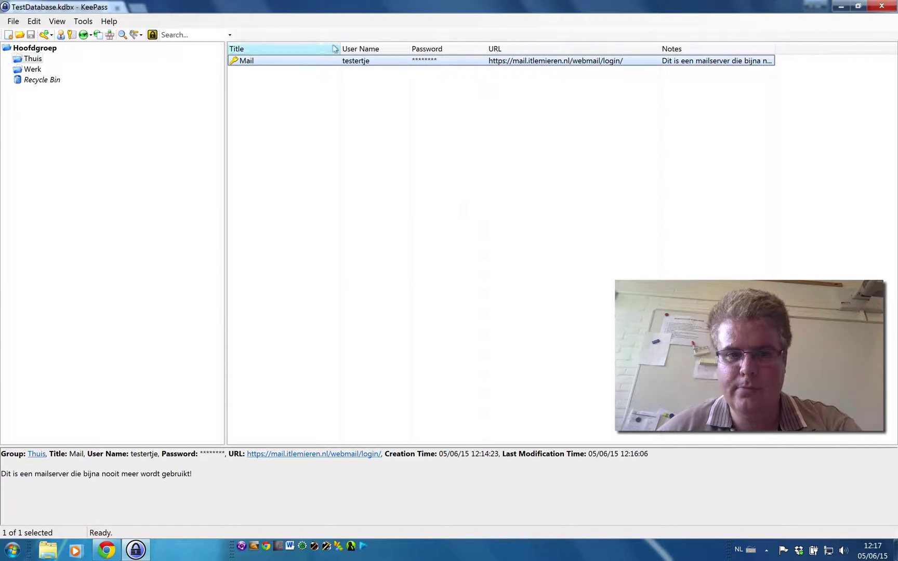
double_click(357, 62)
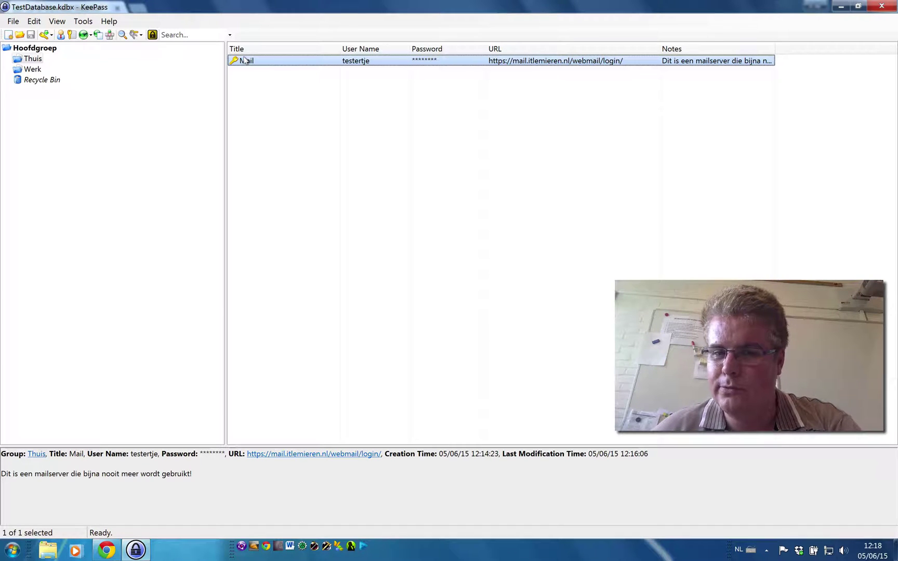
double_click(359, 61)
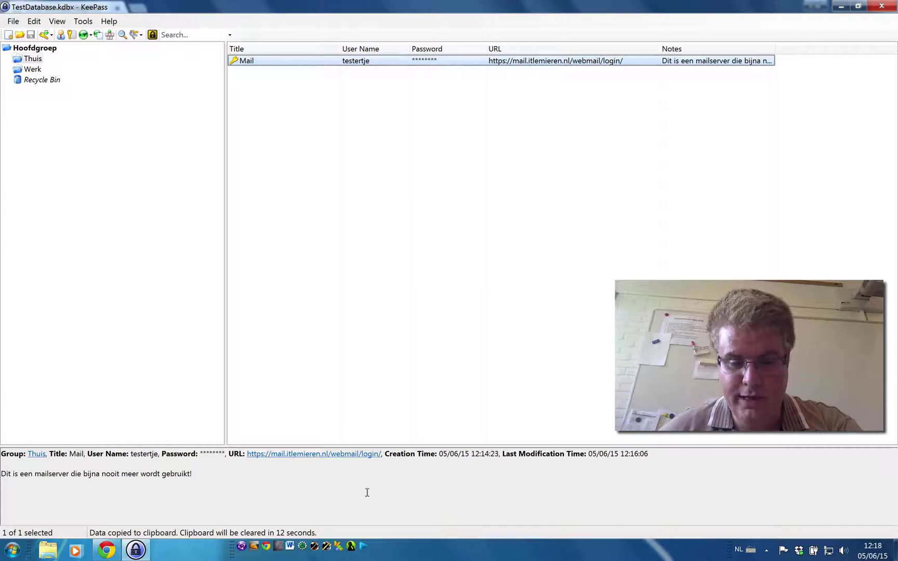
double_click(360, 61)
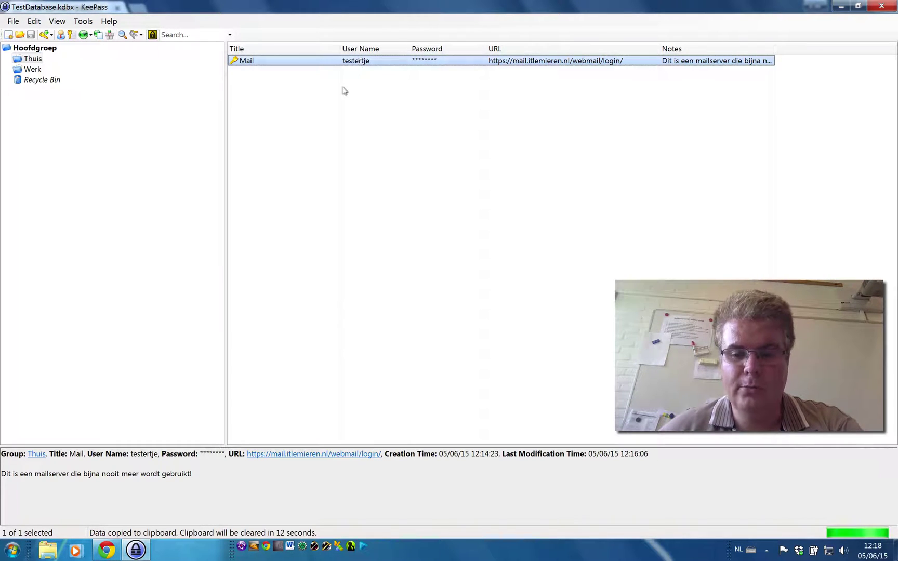
click(106, 550)
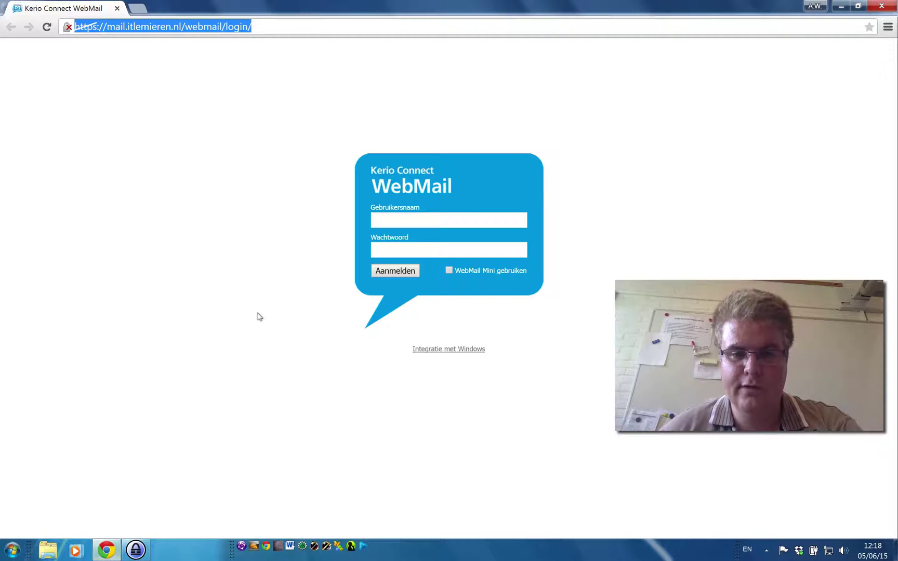
right_click(396, 222)
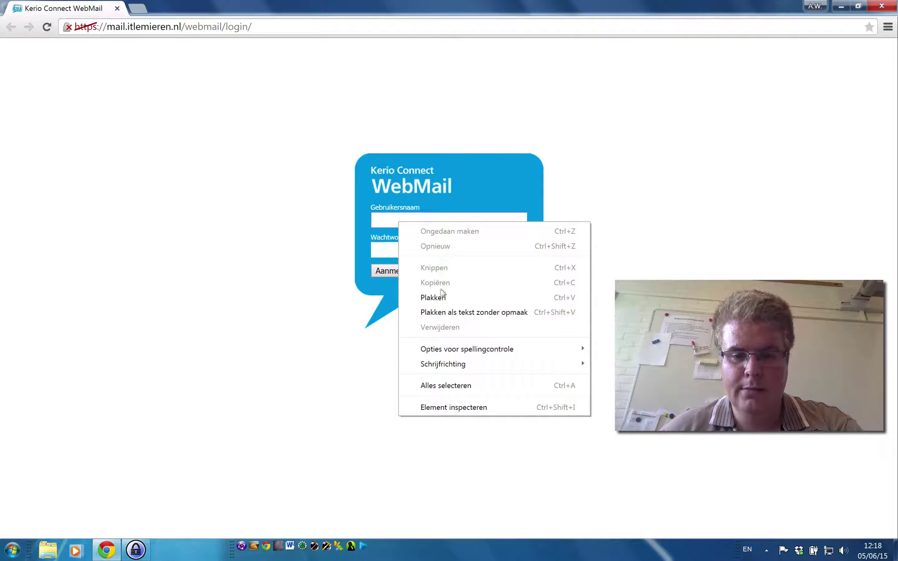
click(439, 297)
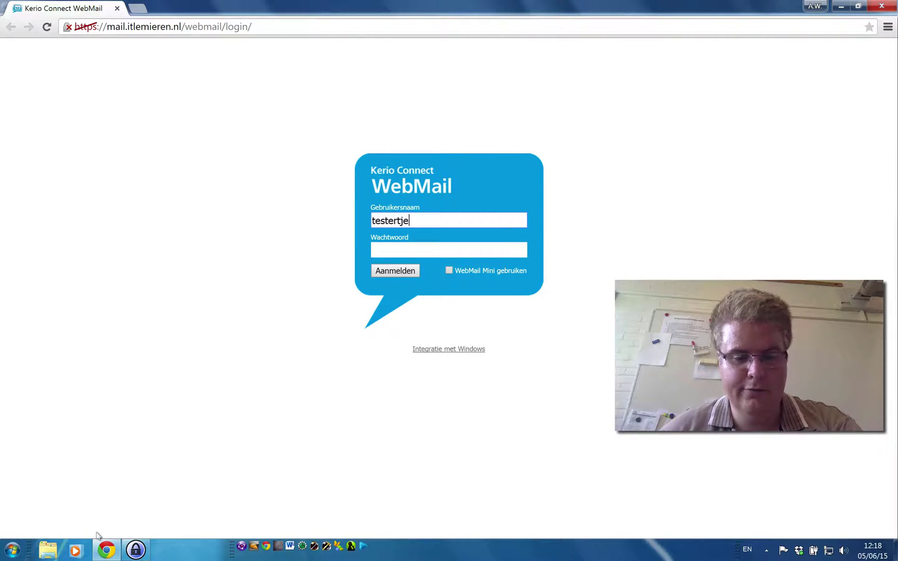
Open the Mail entry in KeePass, reveal its stored password for checking, and close the entry without changes
click(128, 554)
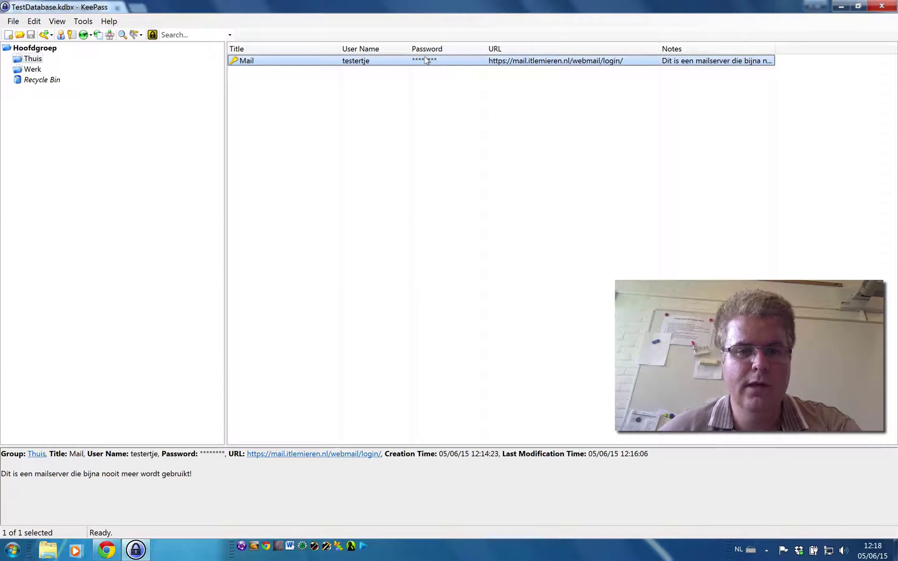
double_click(244, 61)
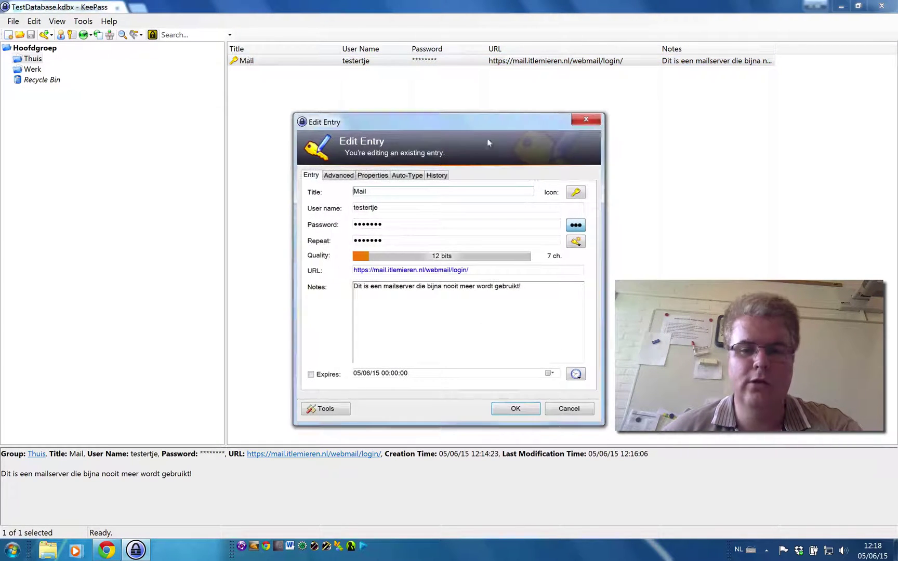
click(575, 225)
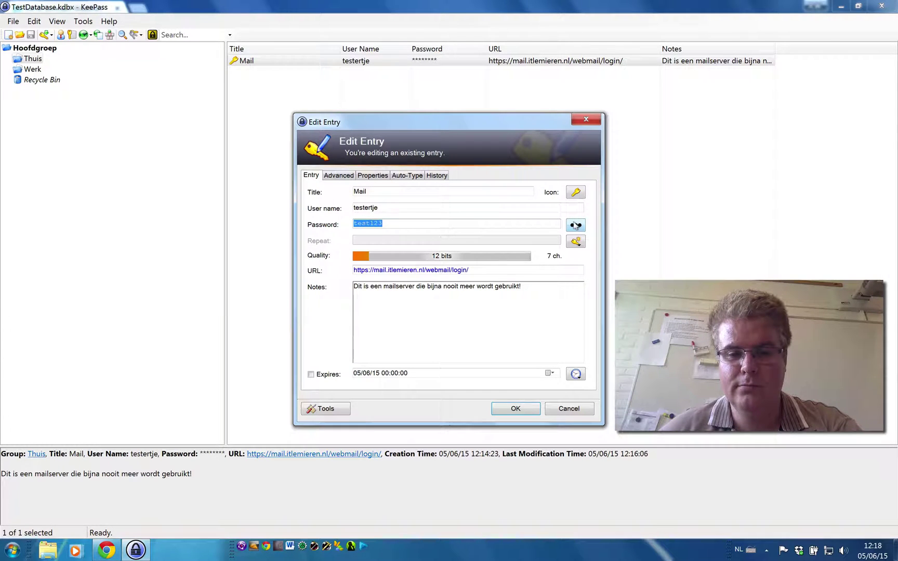
click(586, 120)
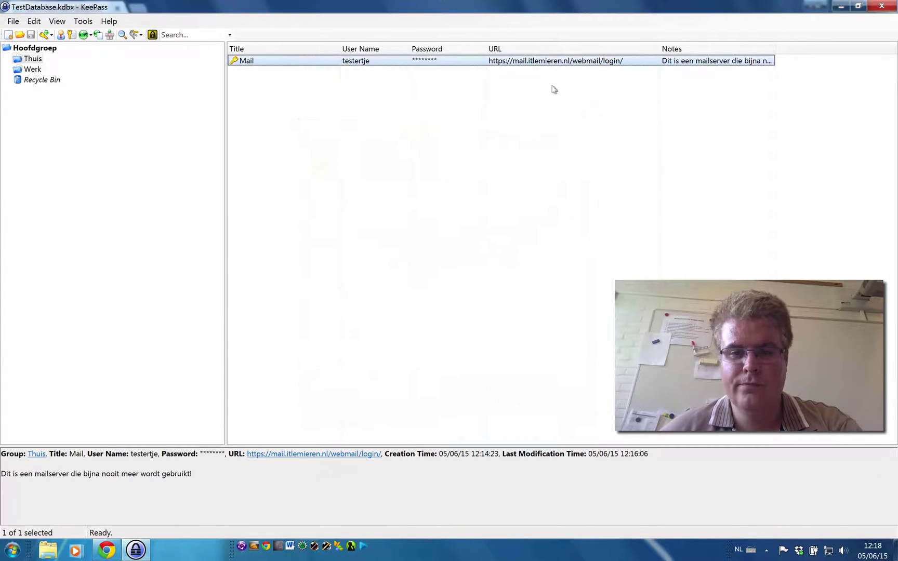
Copy the account password from the Mail entry in KeePass into Wachtwoord on the WebMail login page in Chrome
double_click(423, 59)
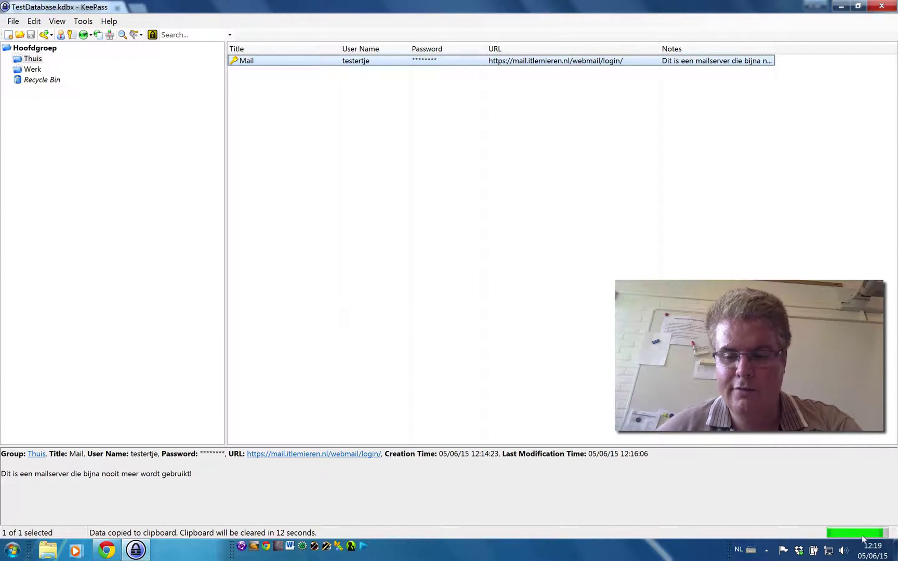
click(101, 554)
click(393, 250)
right_click(393, 250)
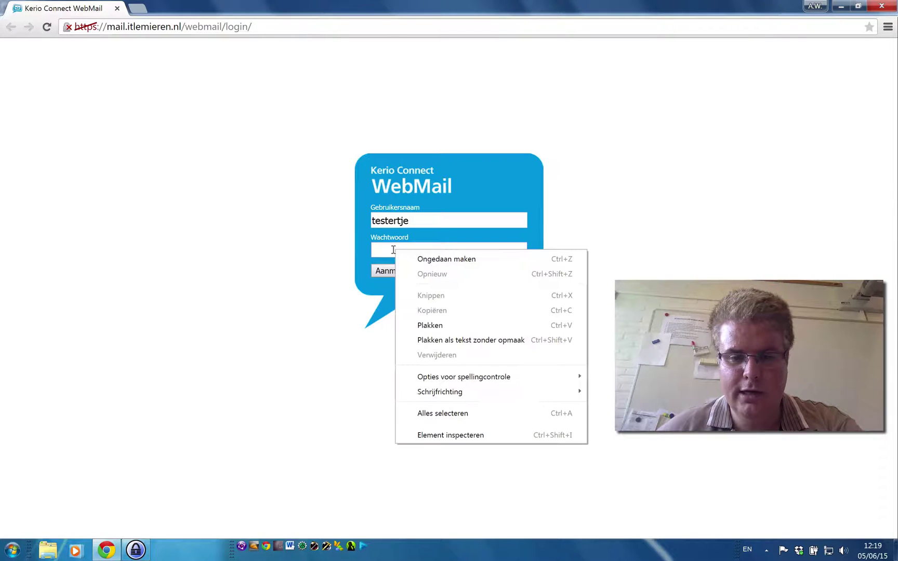
click(467, 322)
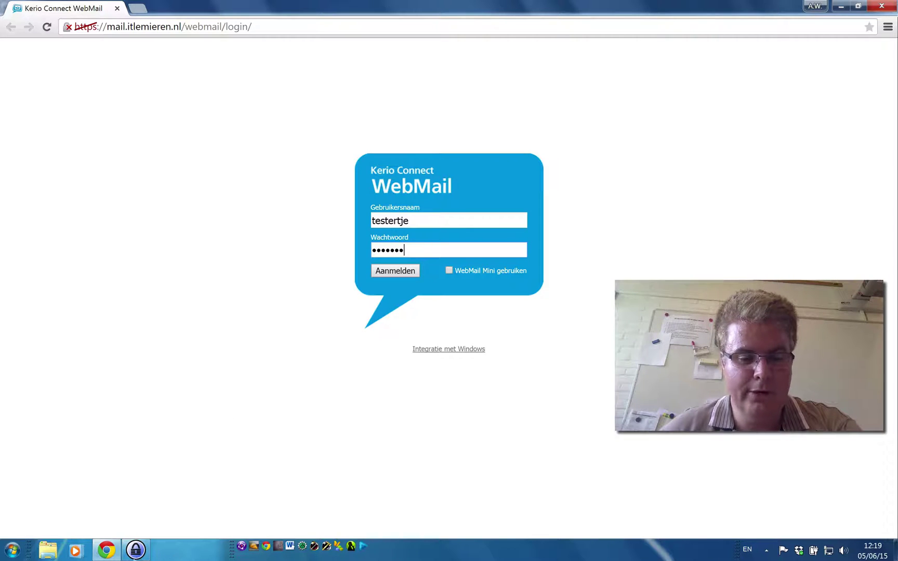
Switch back to KeePass and review the Thuis group's entry list and the commands available for adding entries
click(134, 552)
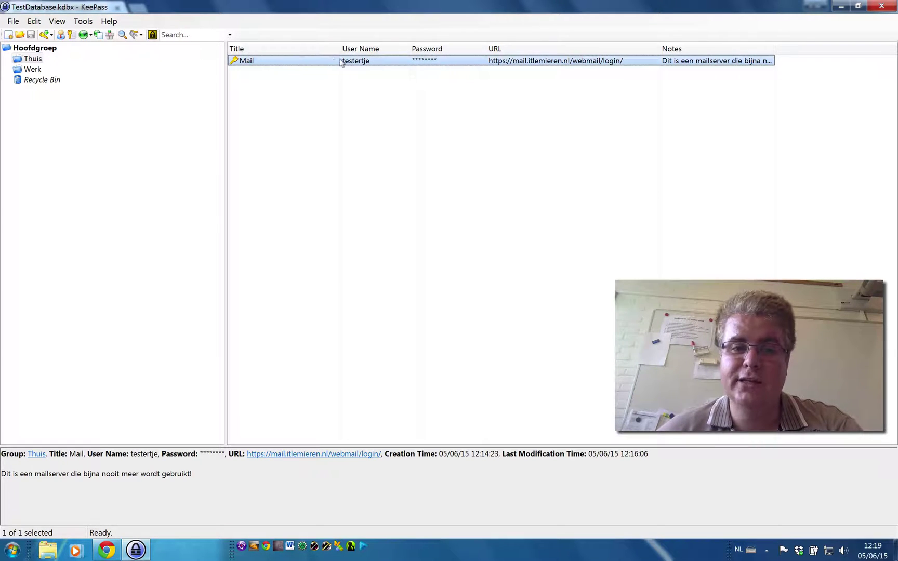
click(32, 59)
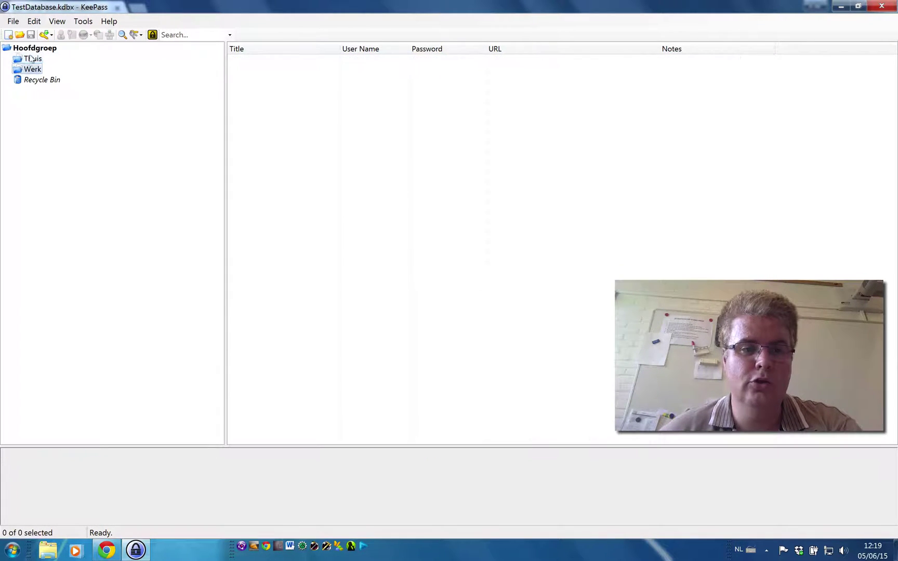
right_click(270, 100)
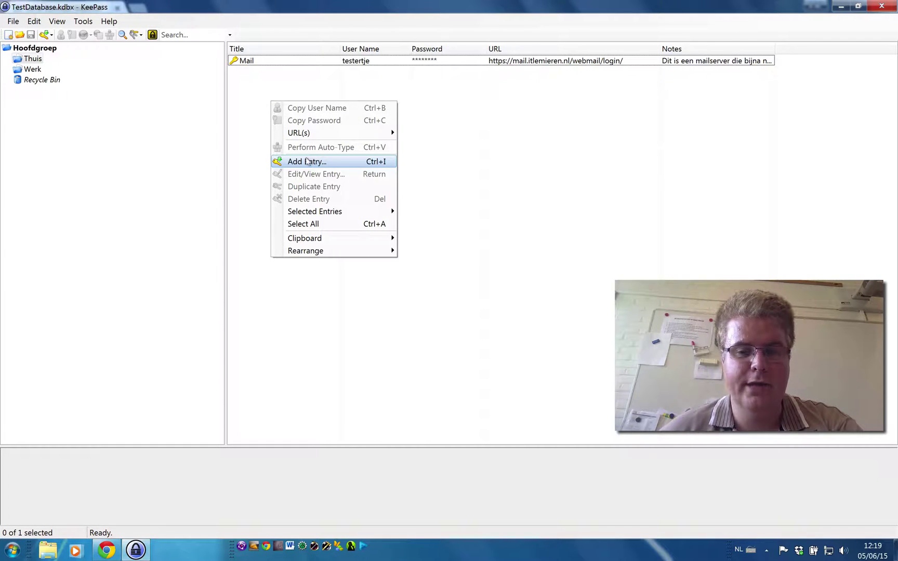
click(451, 131)
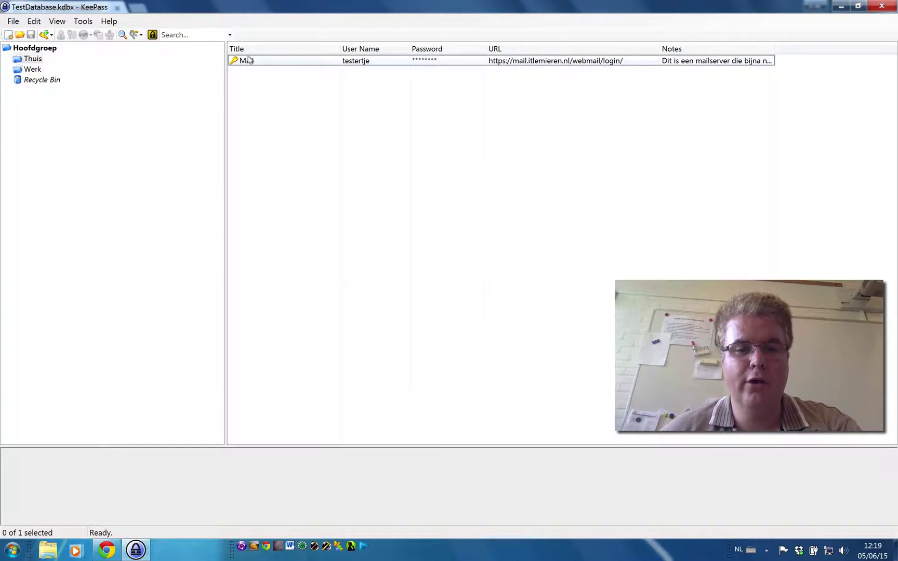